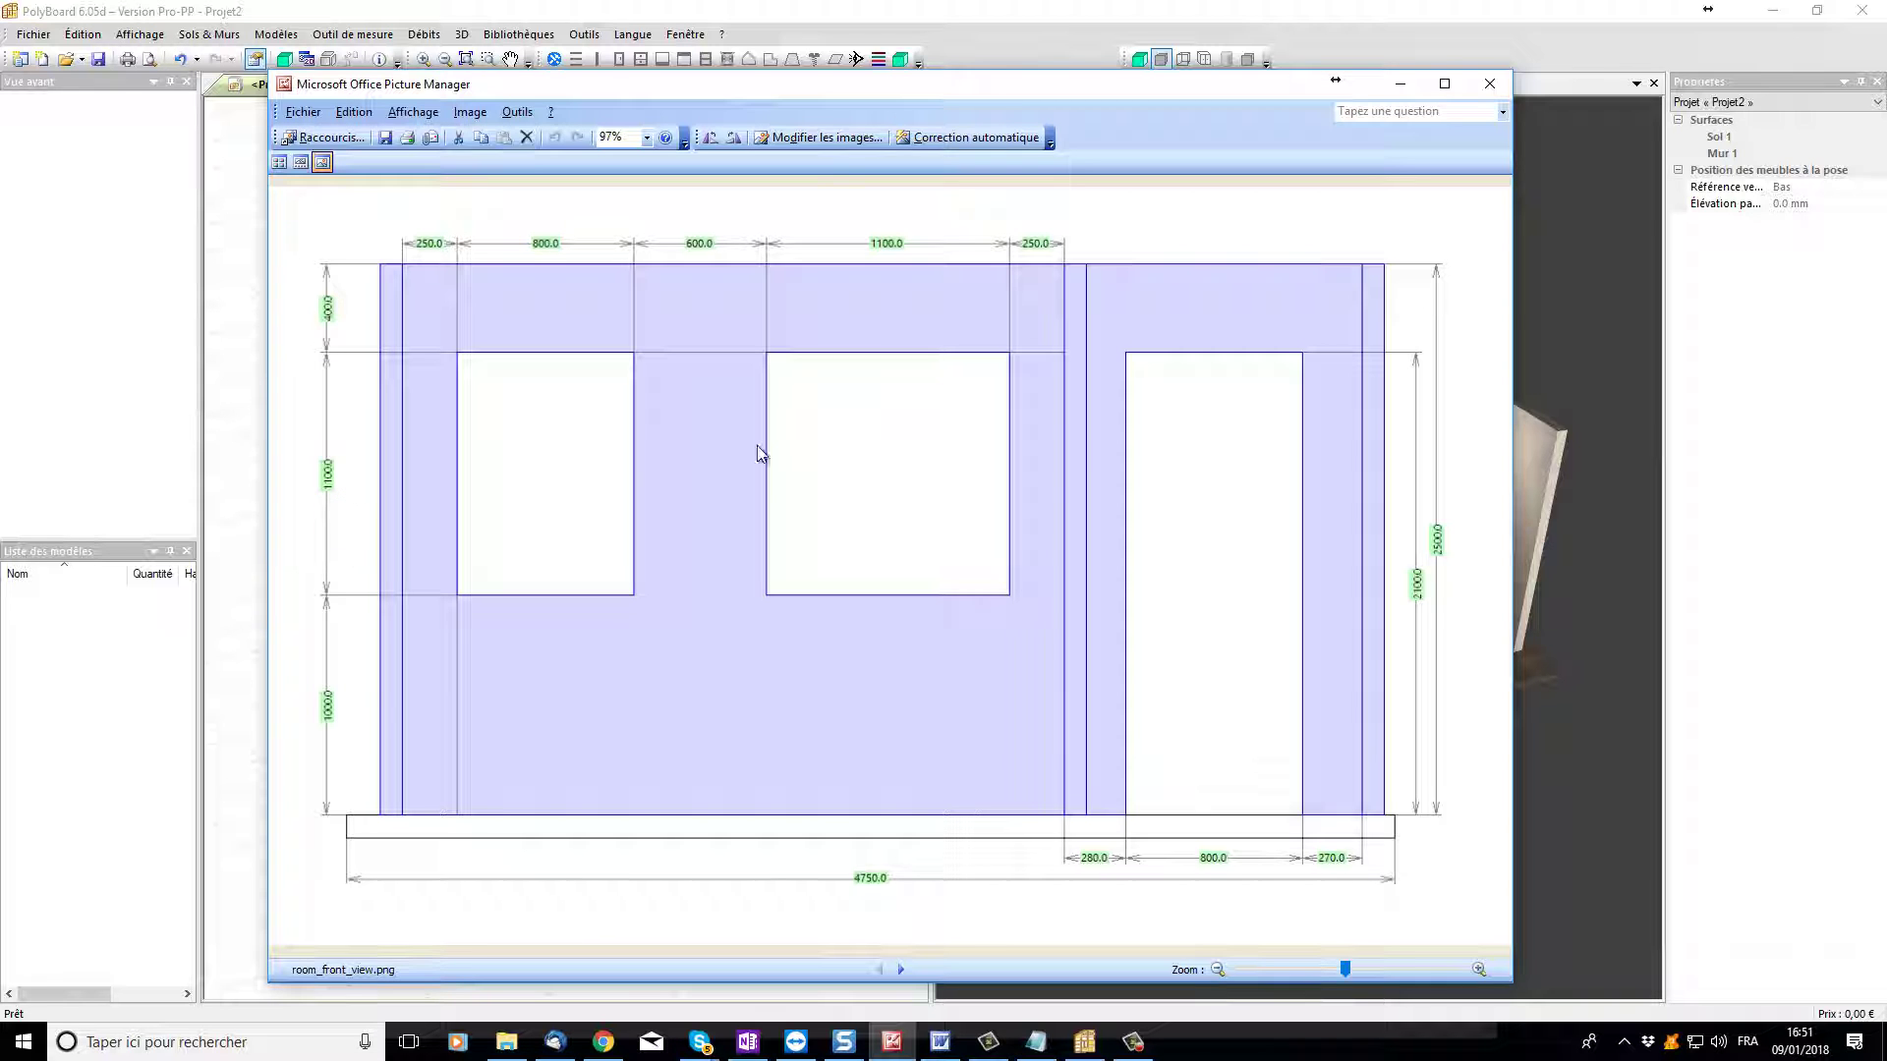
# Step: Switch to PolyBoard, start a new wall surface for the first window opening and set its thickness to 130 mm
pyautogui.click(245, 167)
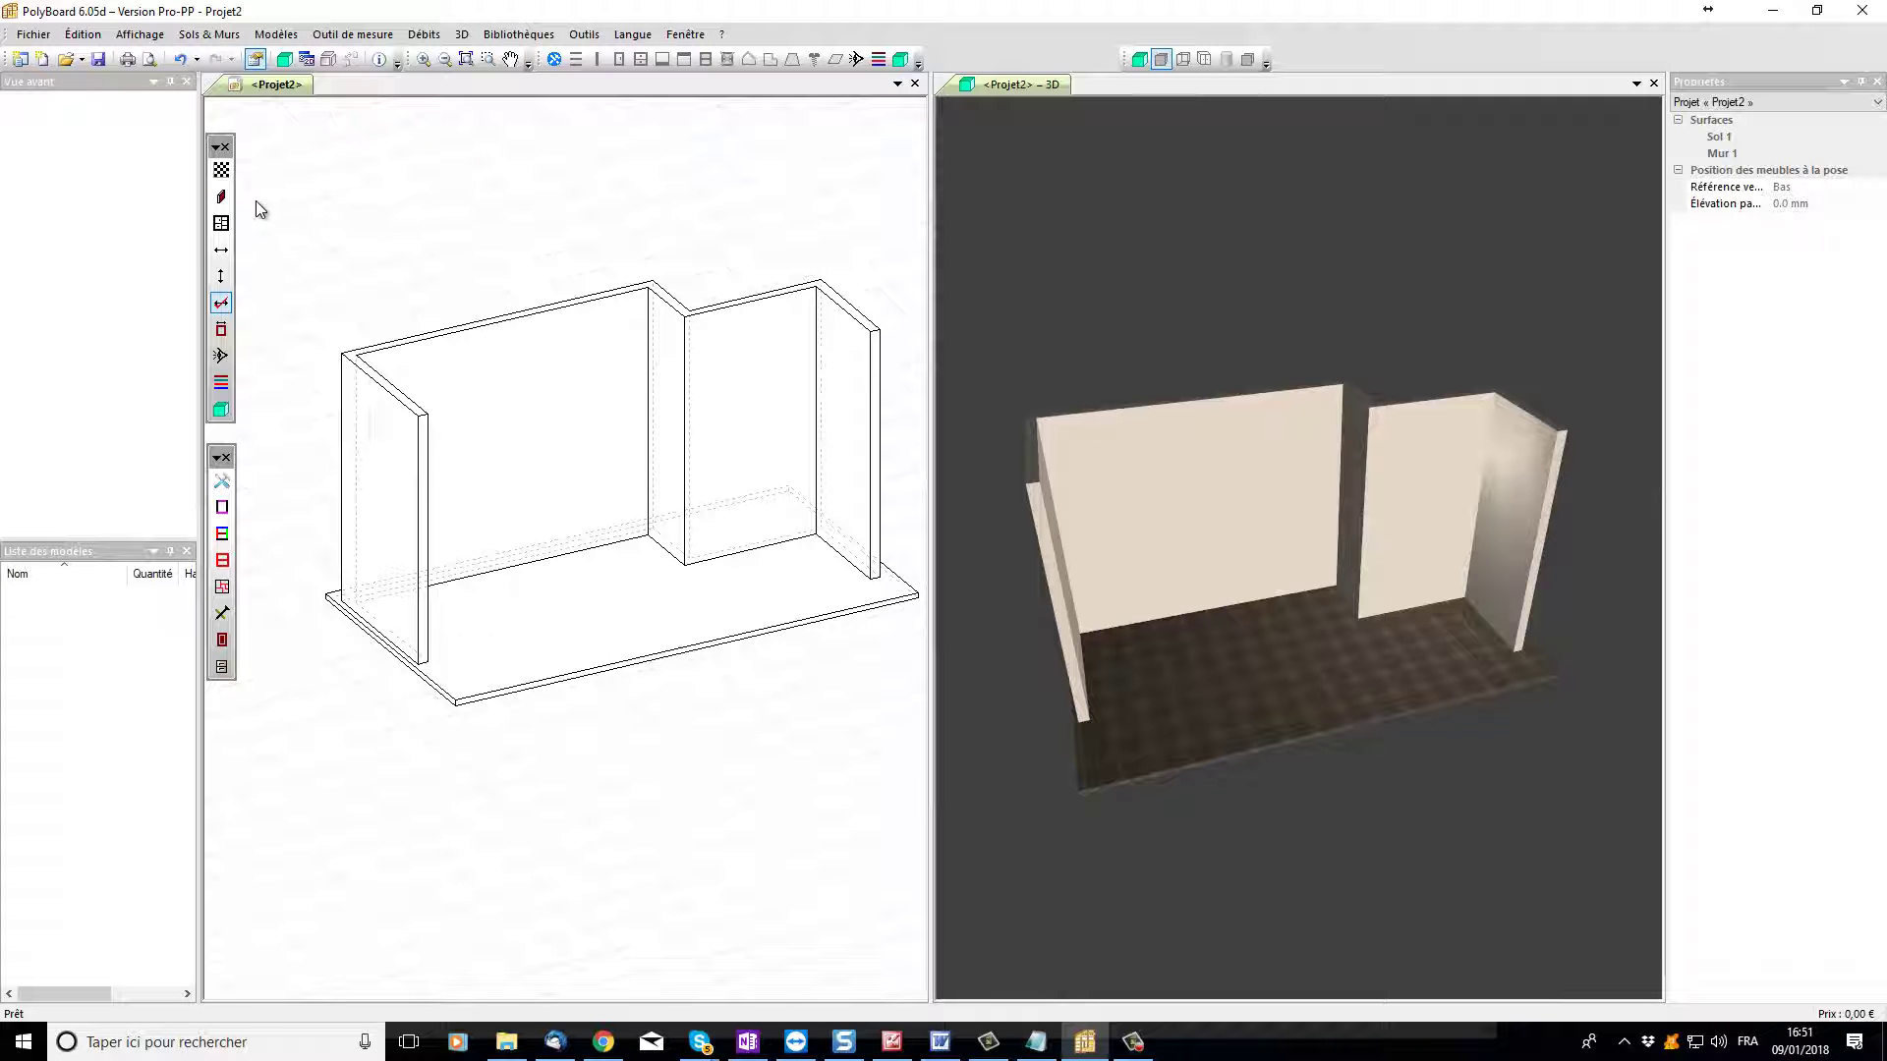
pyautogui.click(221, 197)
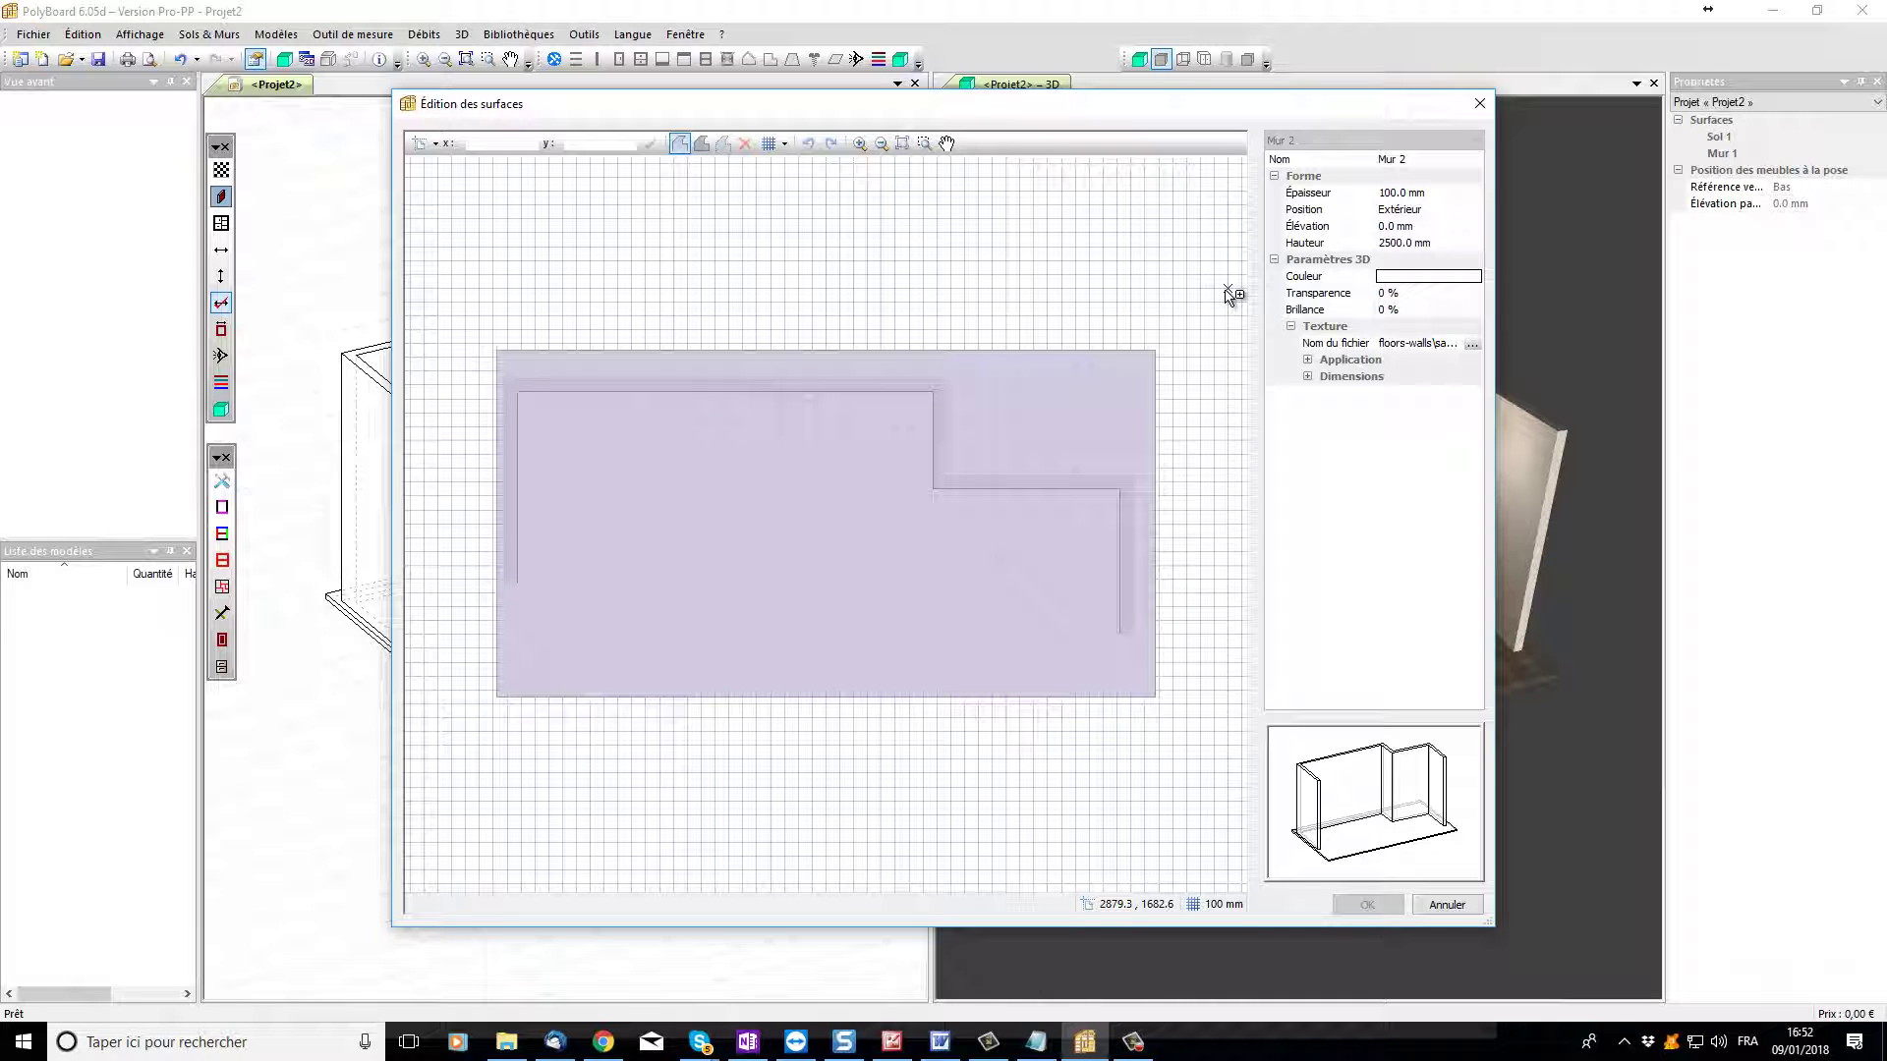
pyautogui.click(1440, 194)
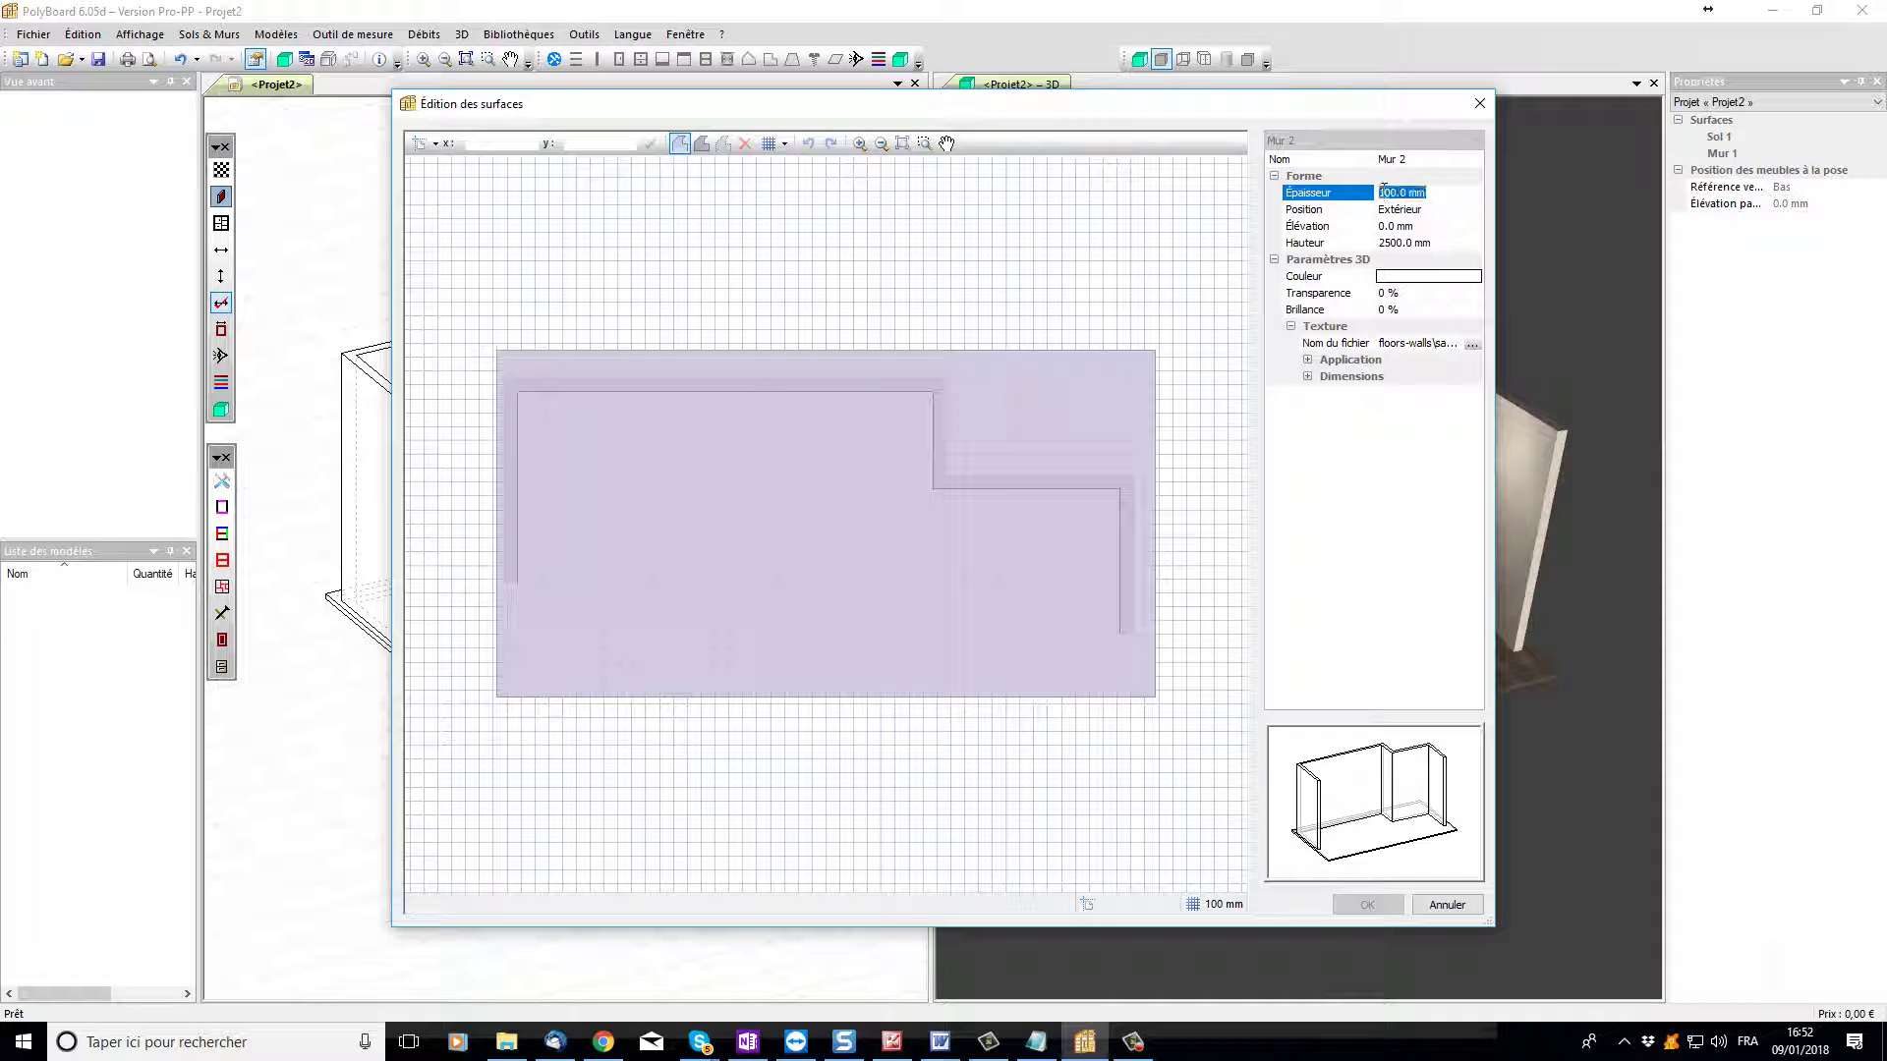
pyautogui.write('100')
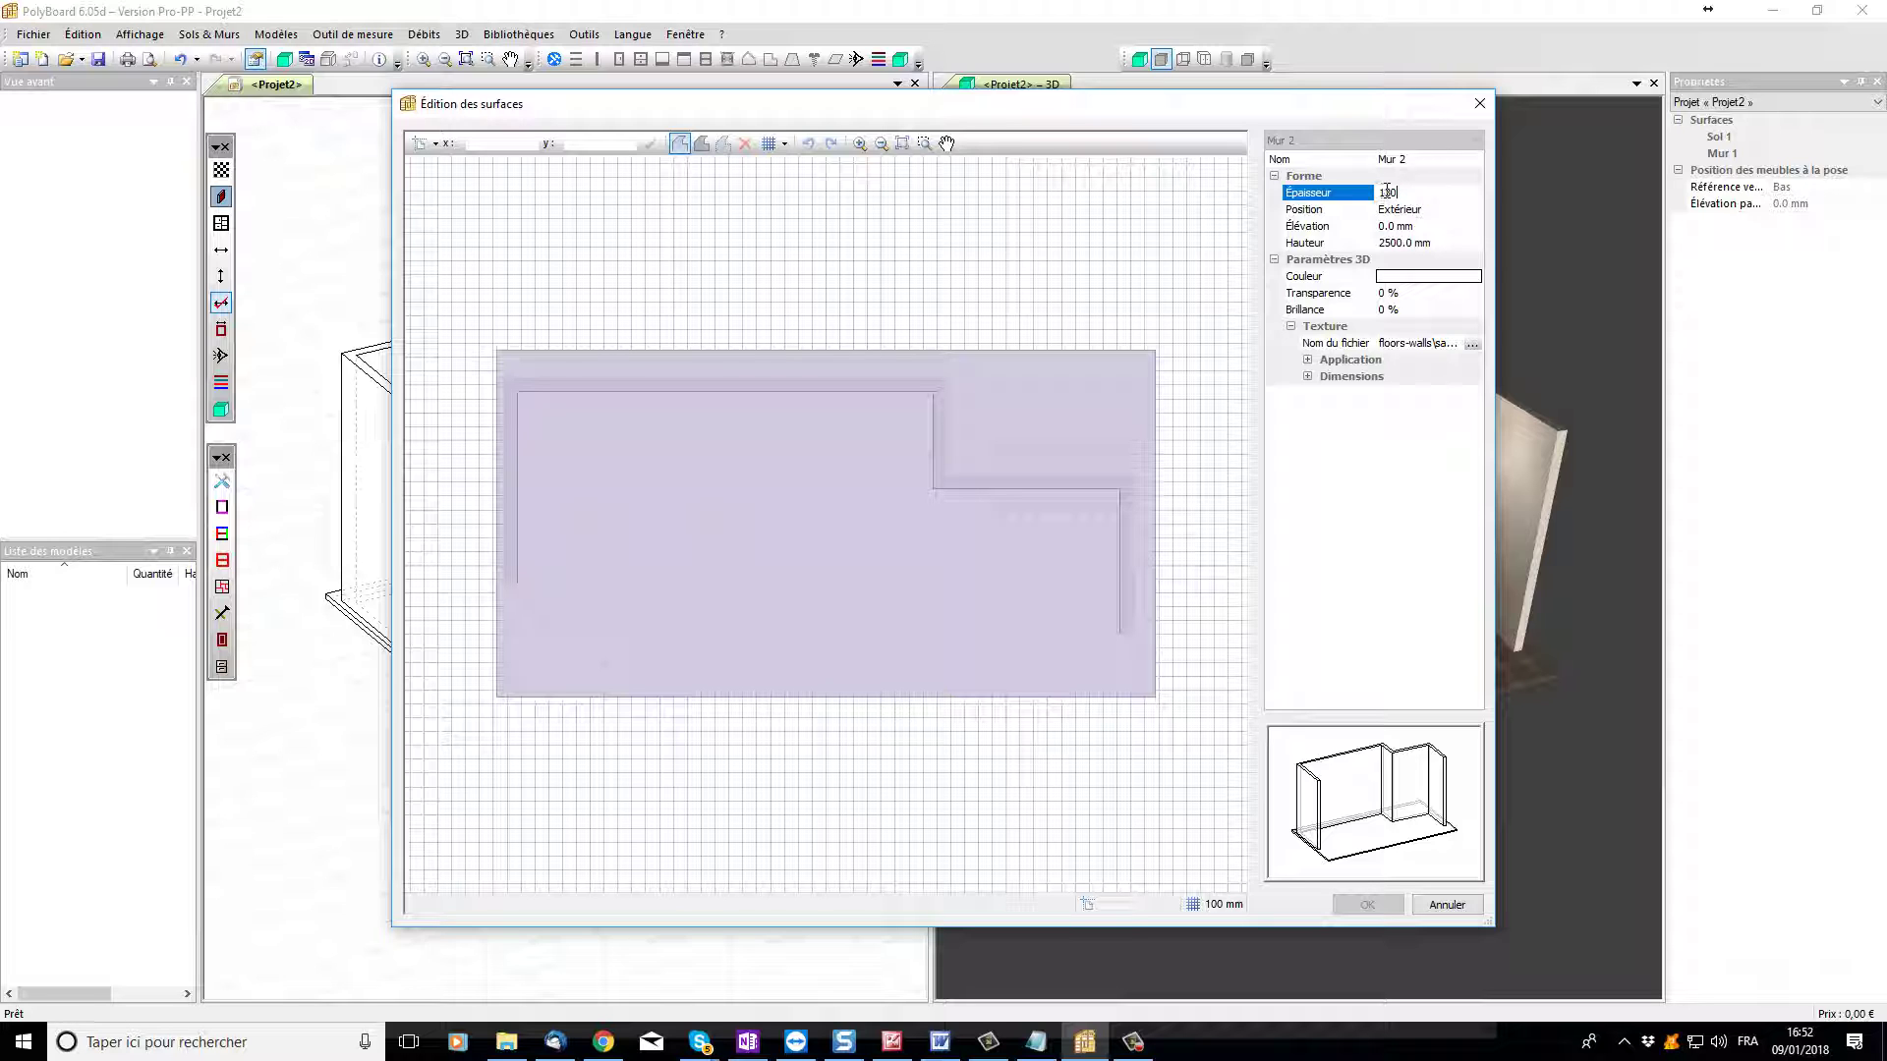
# Step: Set the new wall's elevation to 1000 mm and its height to 1100 mm
pyautogui.click(1430, 227)
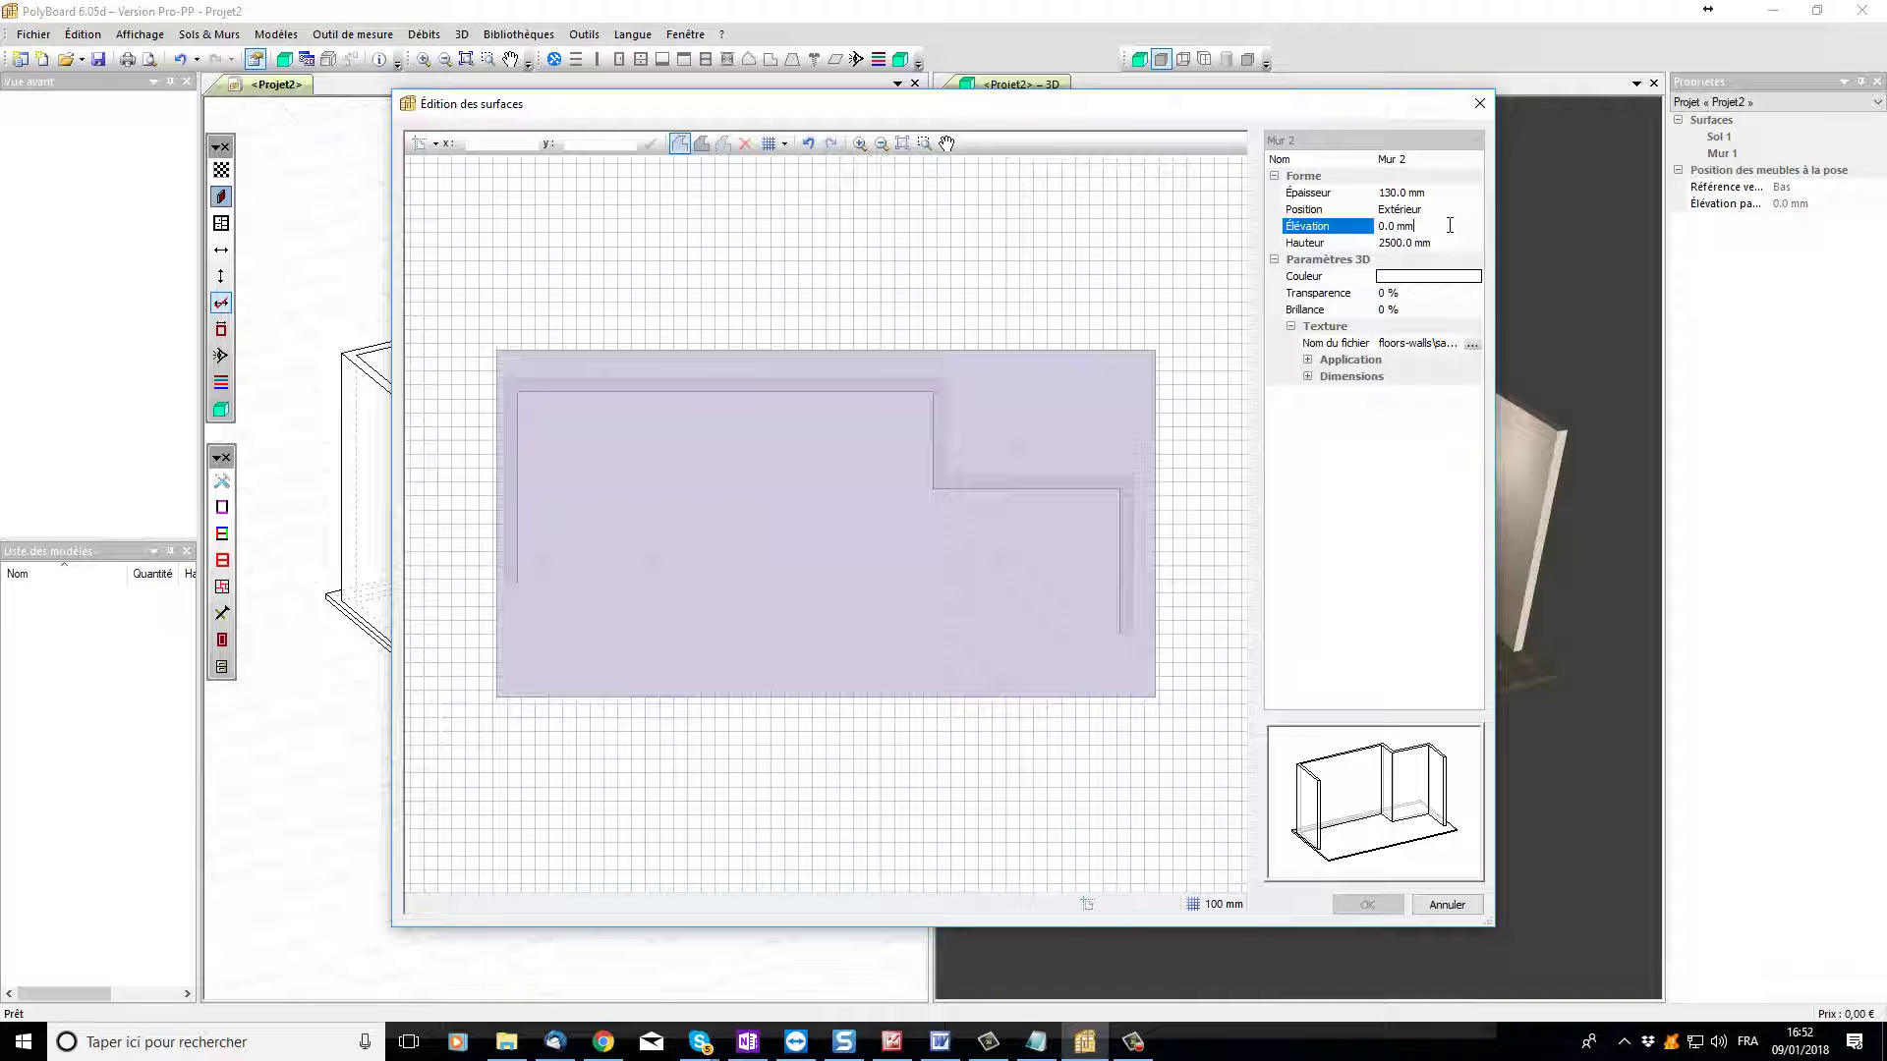
pyautogui.click(1362, 228)
pyautogui.write('1000')
pyautogui.click(1449, 246)
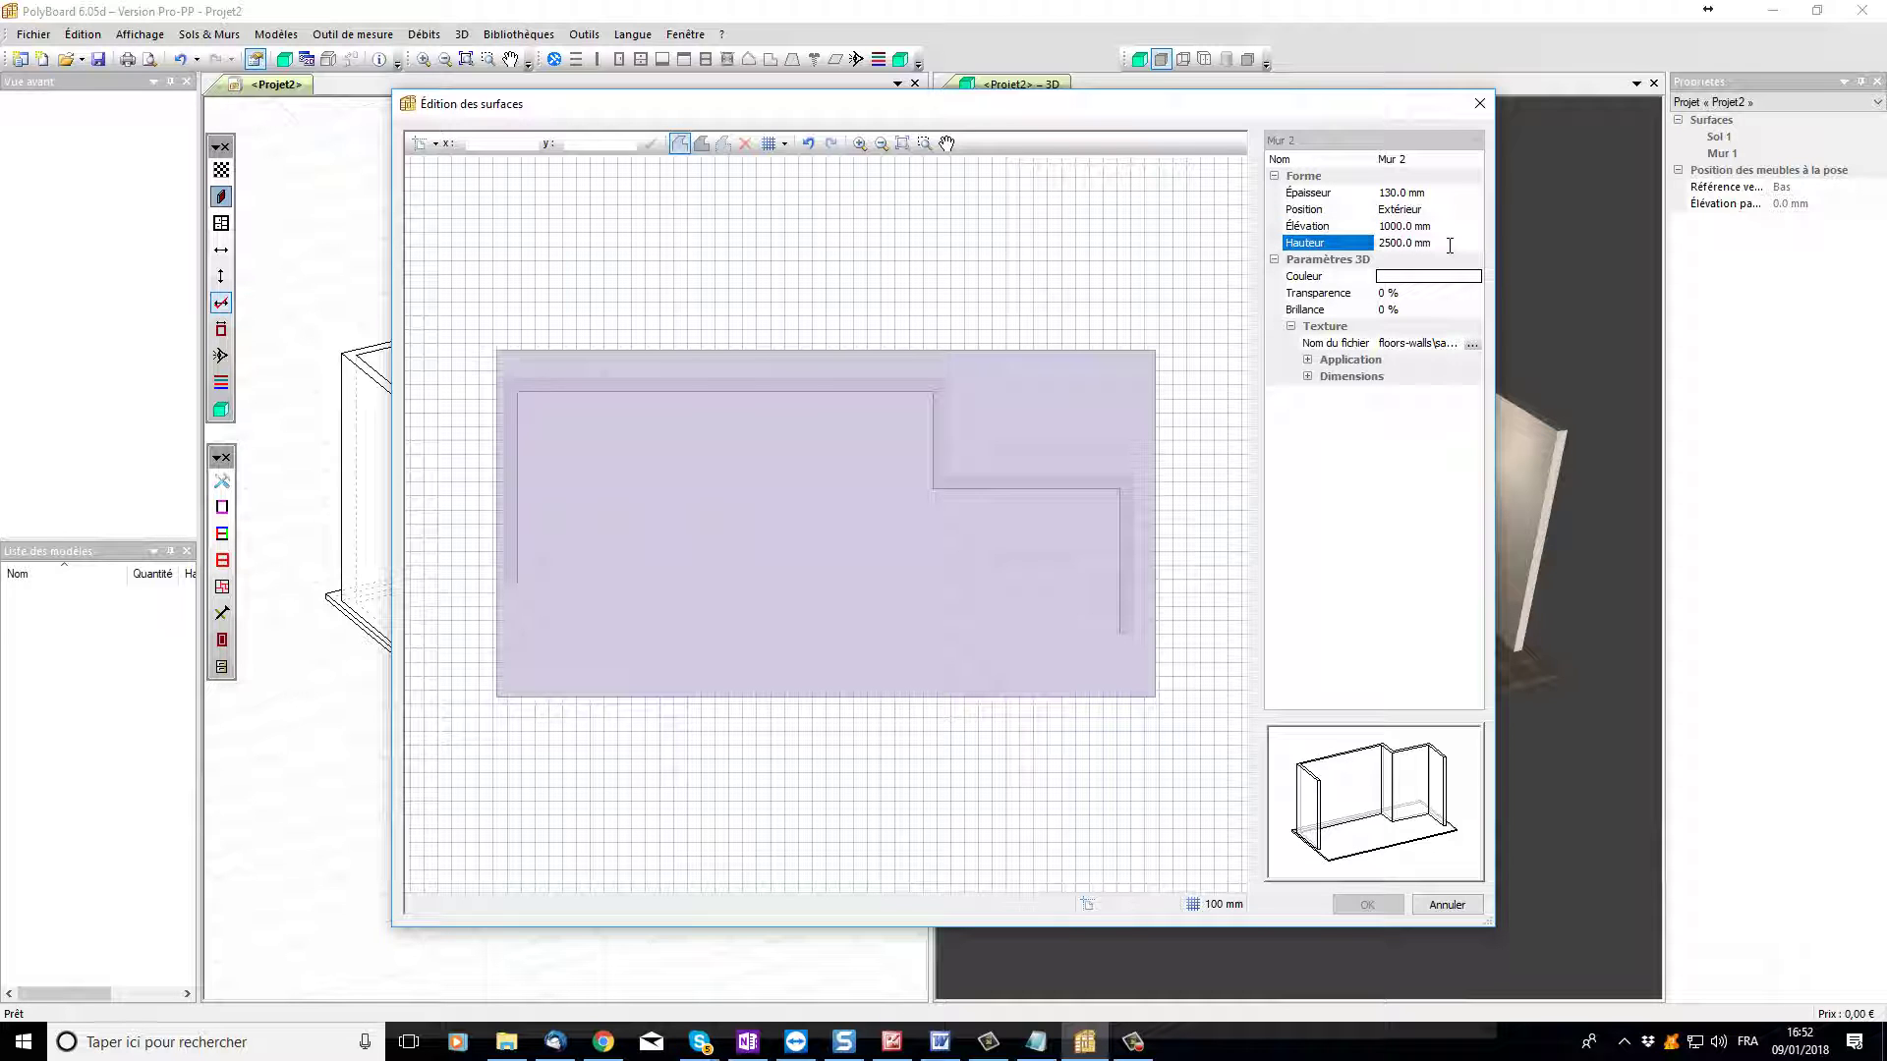
pyautogui.moveTo(1450, 246); pyautogui.dragTo(1351, 248)
pyautogui.write('1100')
# Step: Make the new wall 100 % transparent and choose relative angle as the point entry mode
pyautogui.click(1419, 294)
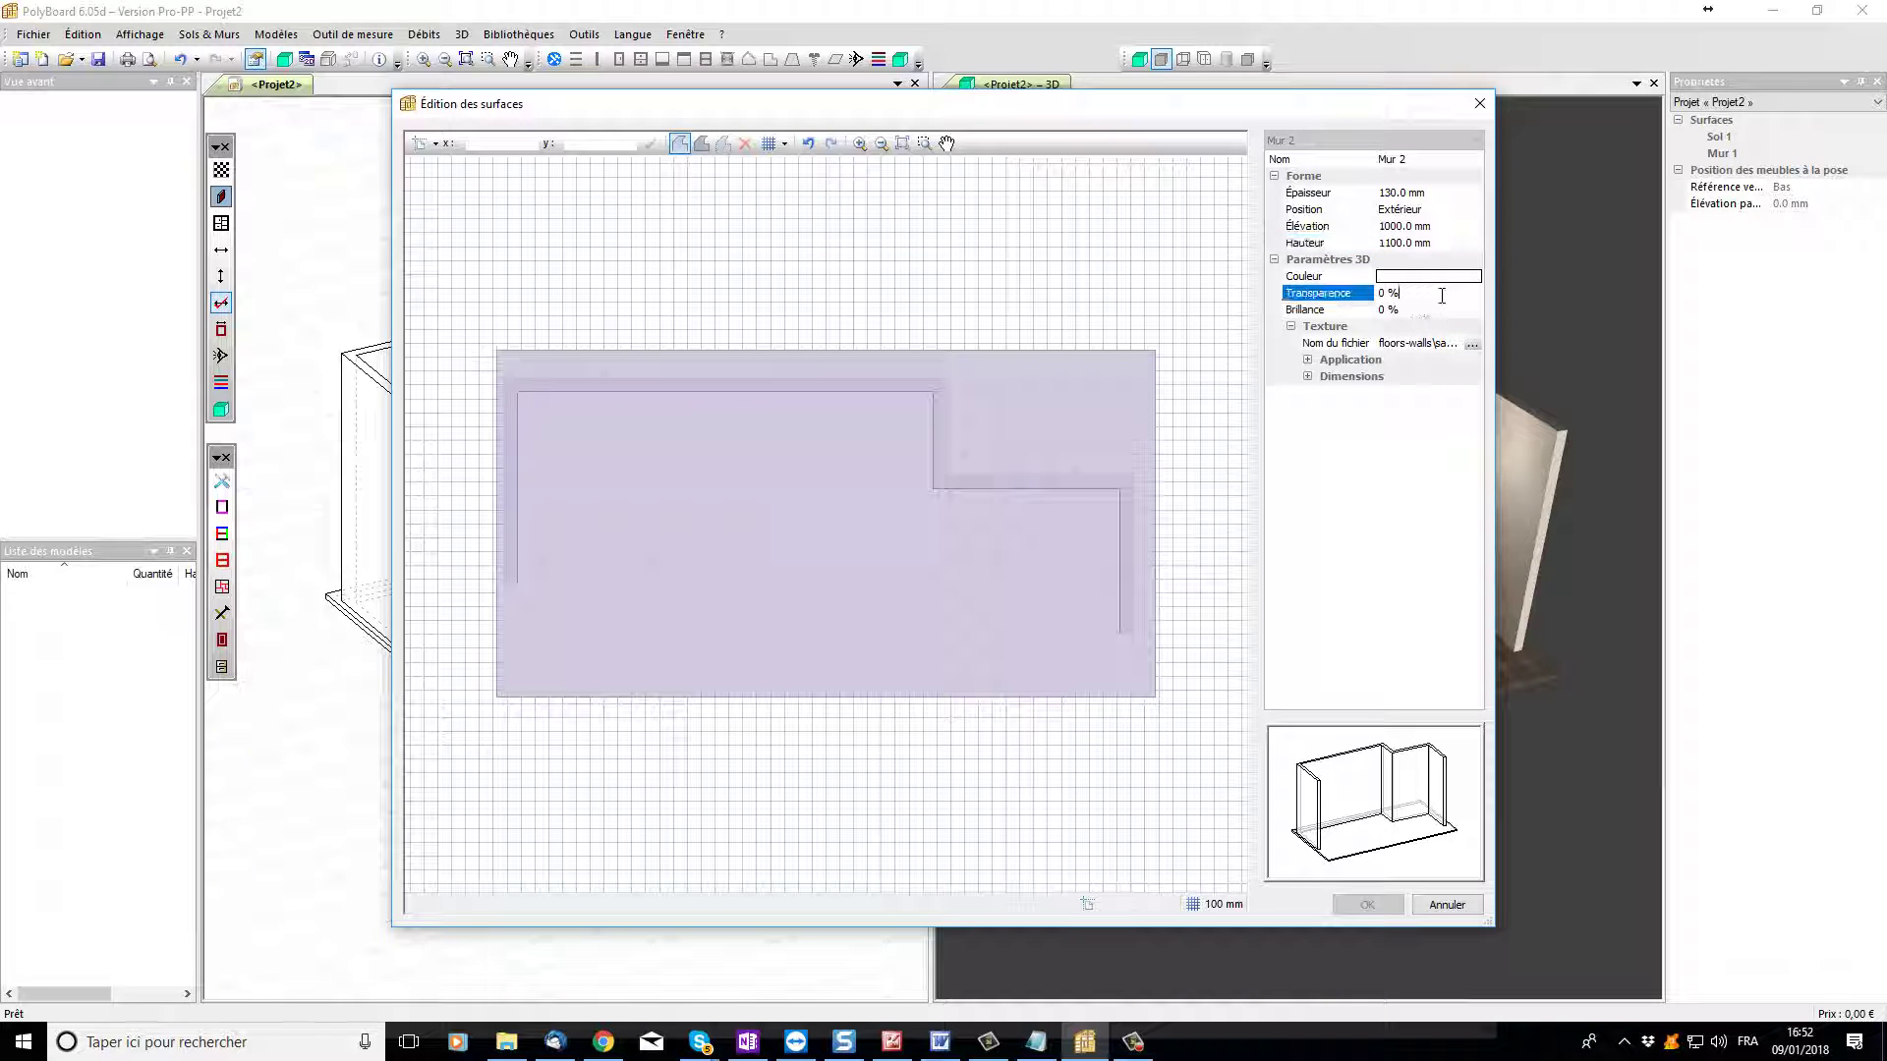
pyautogui.write('100')
pyautogui.click(435, 144)
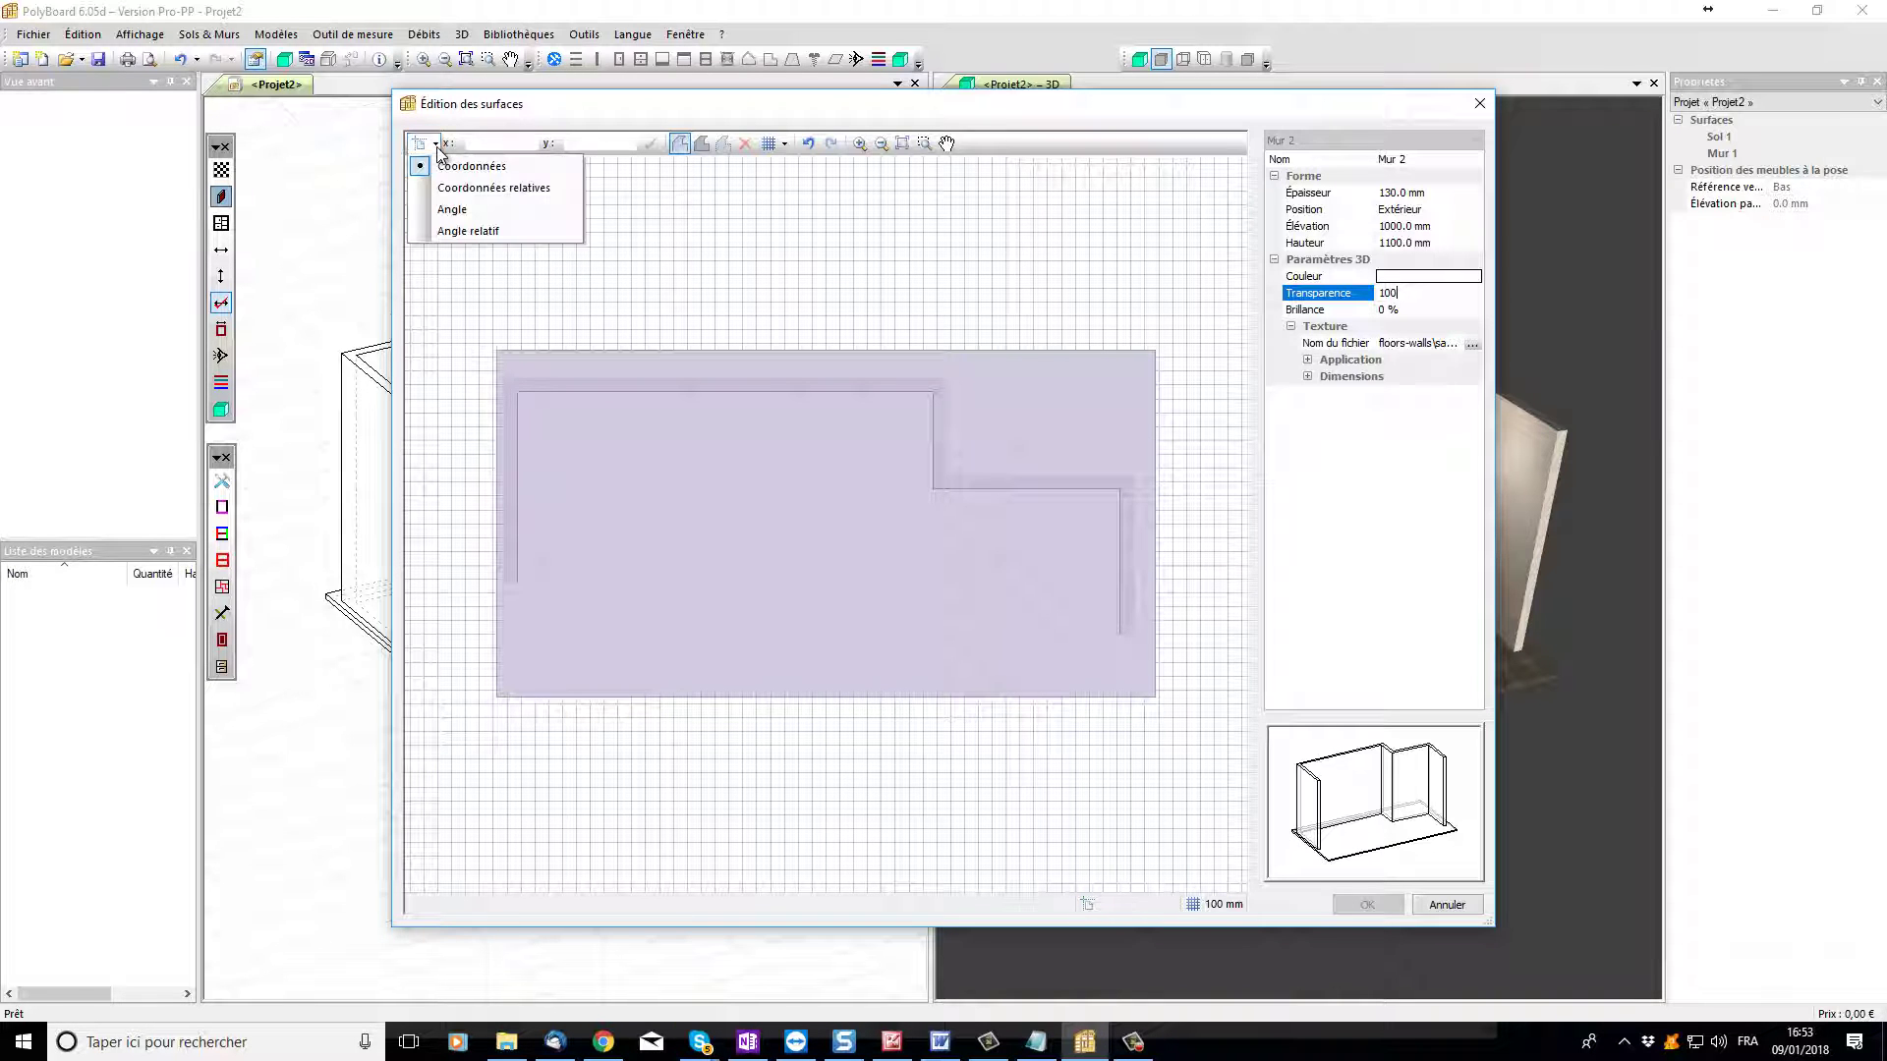
pyautogui.click(462, 231)
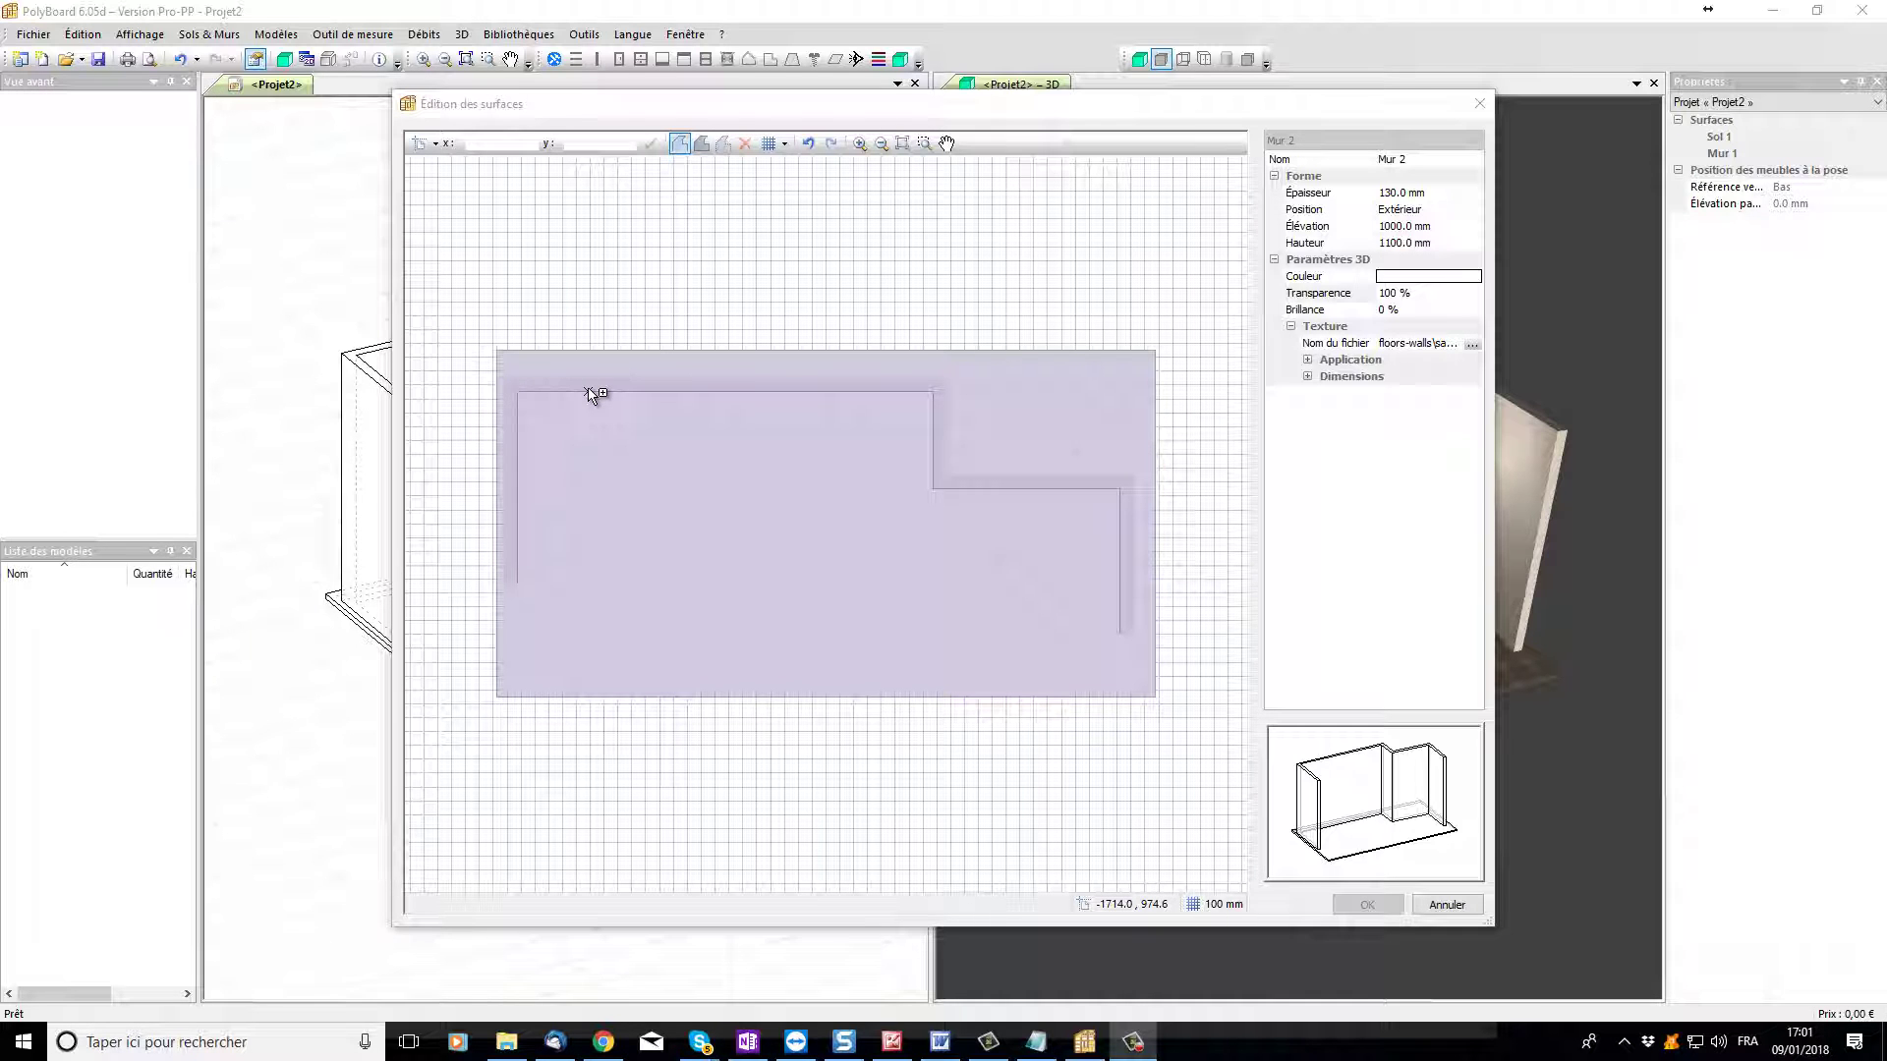
# Step: Draw a 250 mm segment at angle 0 along the long back wall, starting from its inner left corner
pyautogui.click(518, 392)
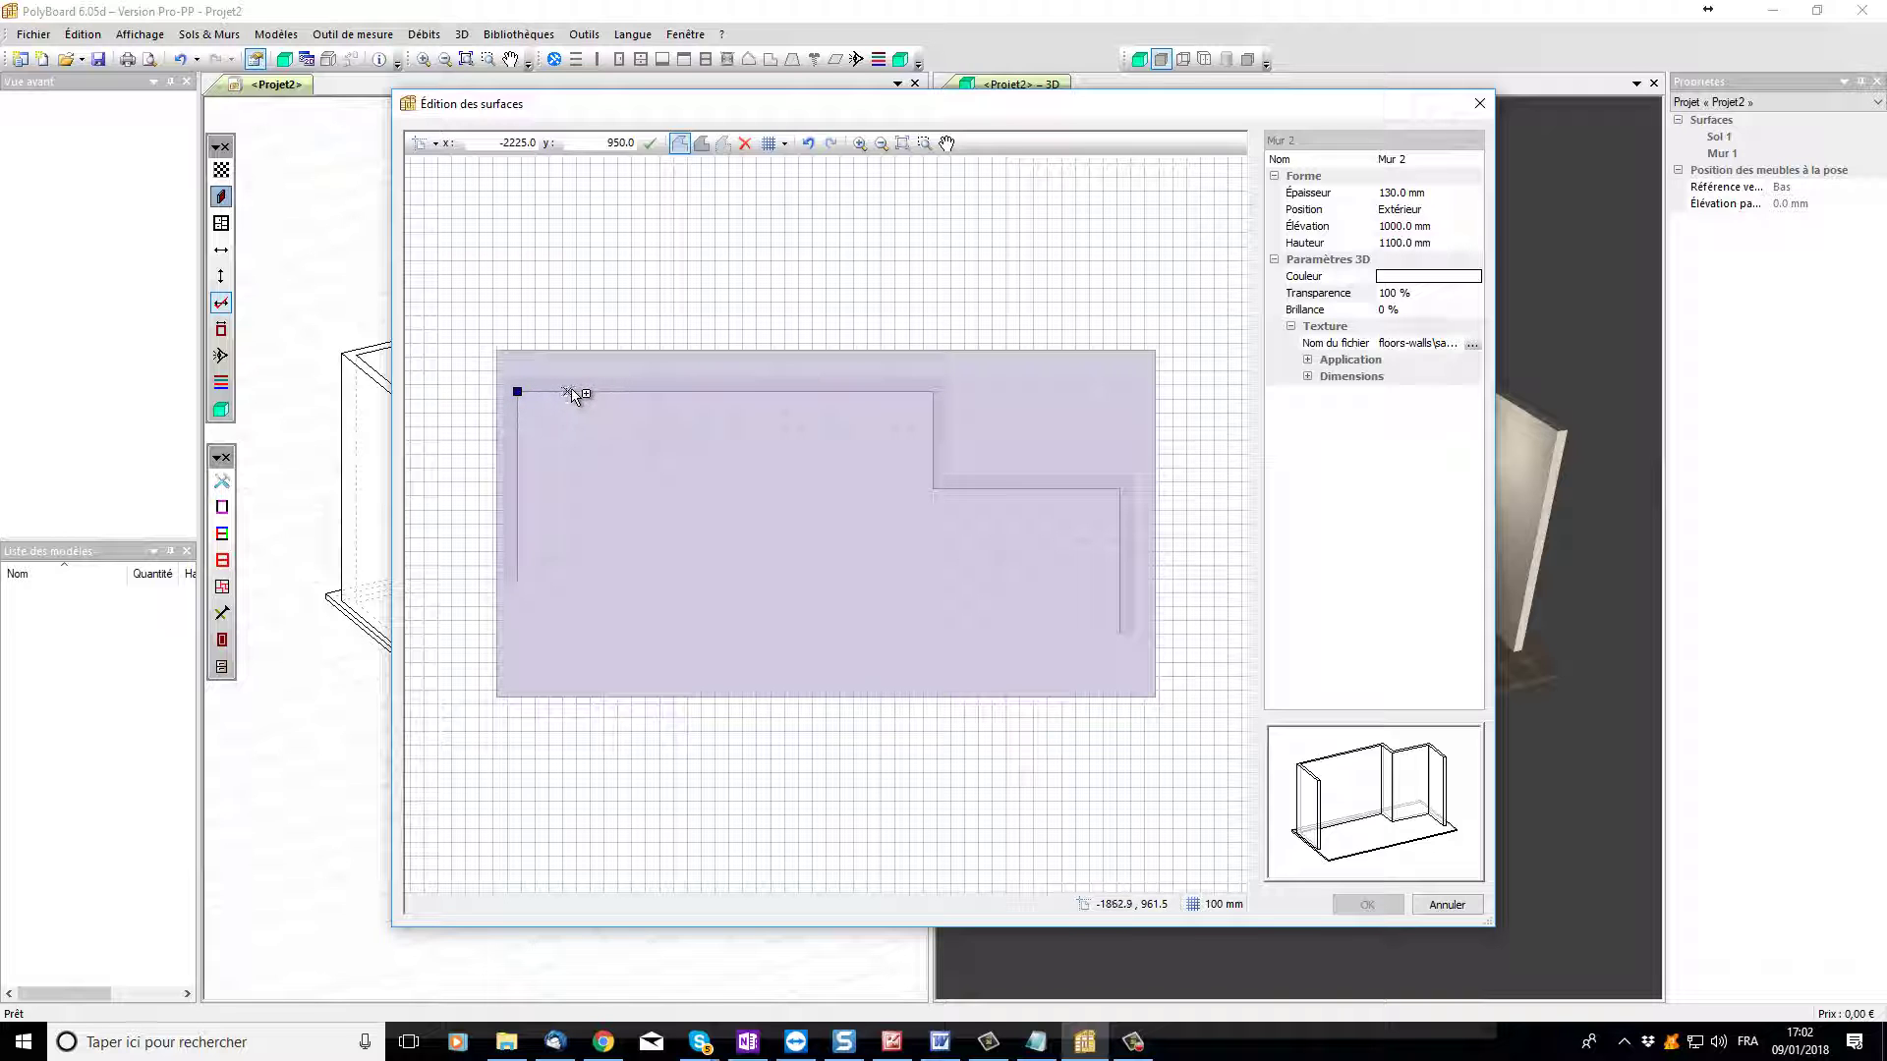
pyautogui.click(622, 393)
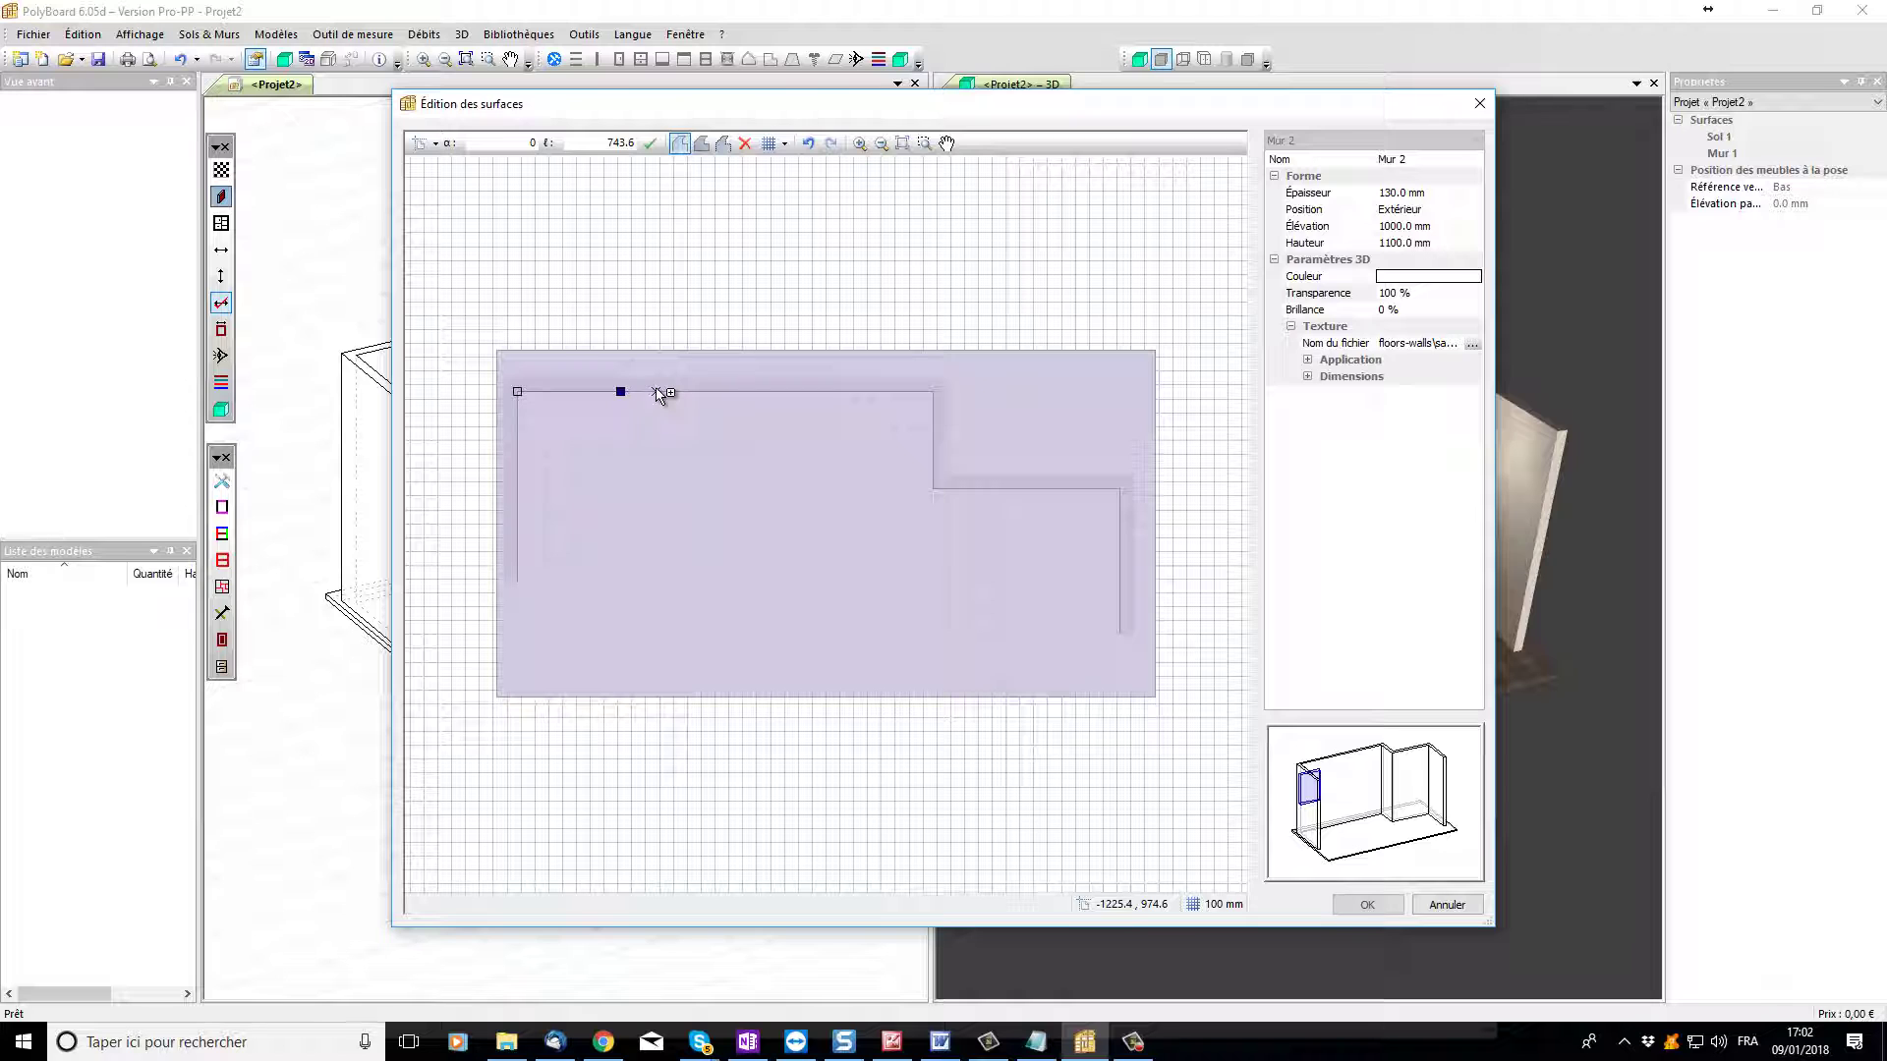
pyautogui.doubleClick(619, 143)
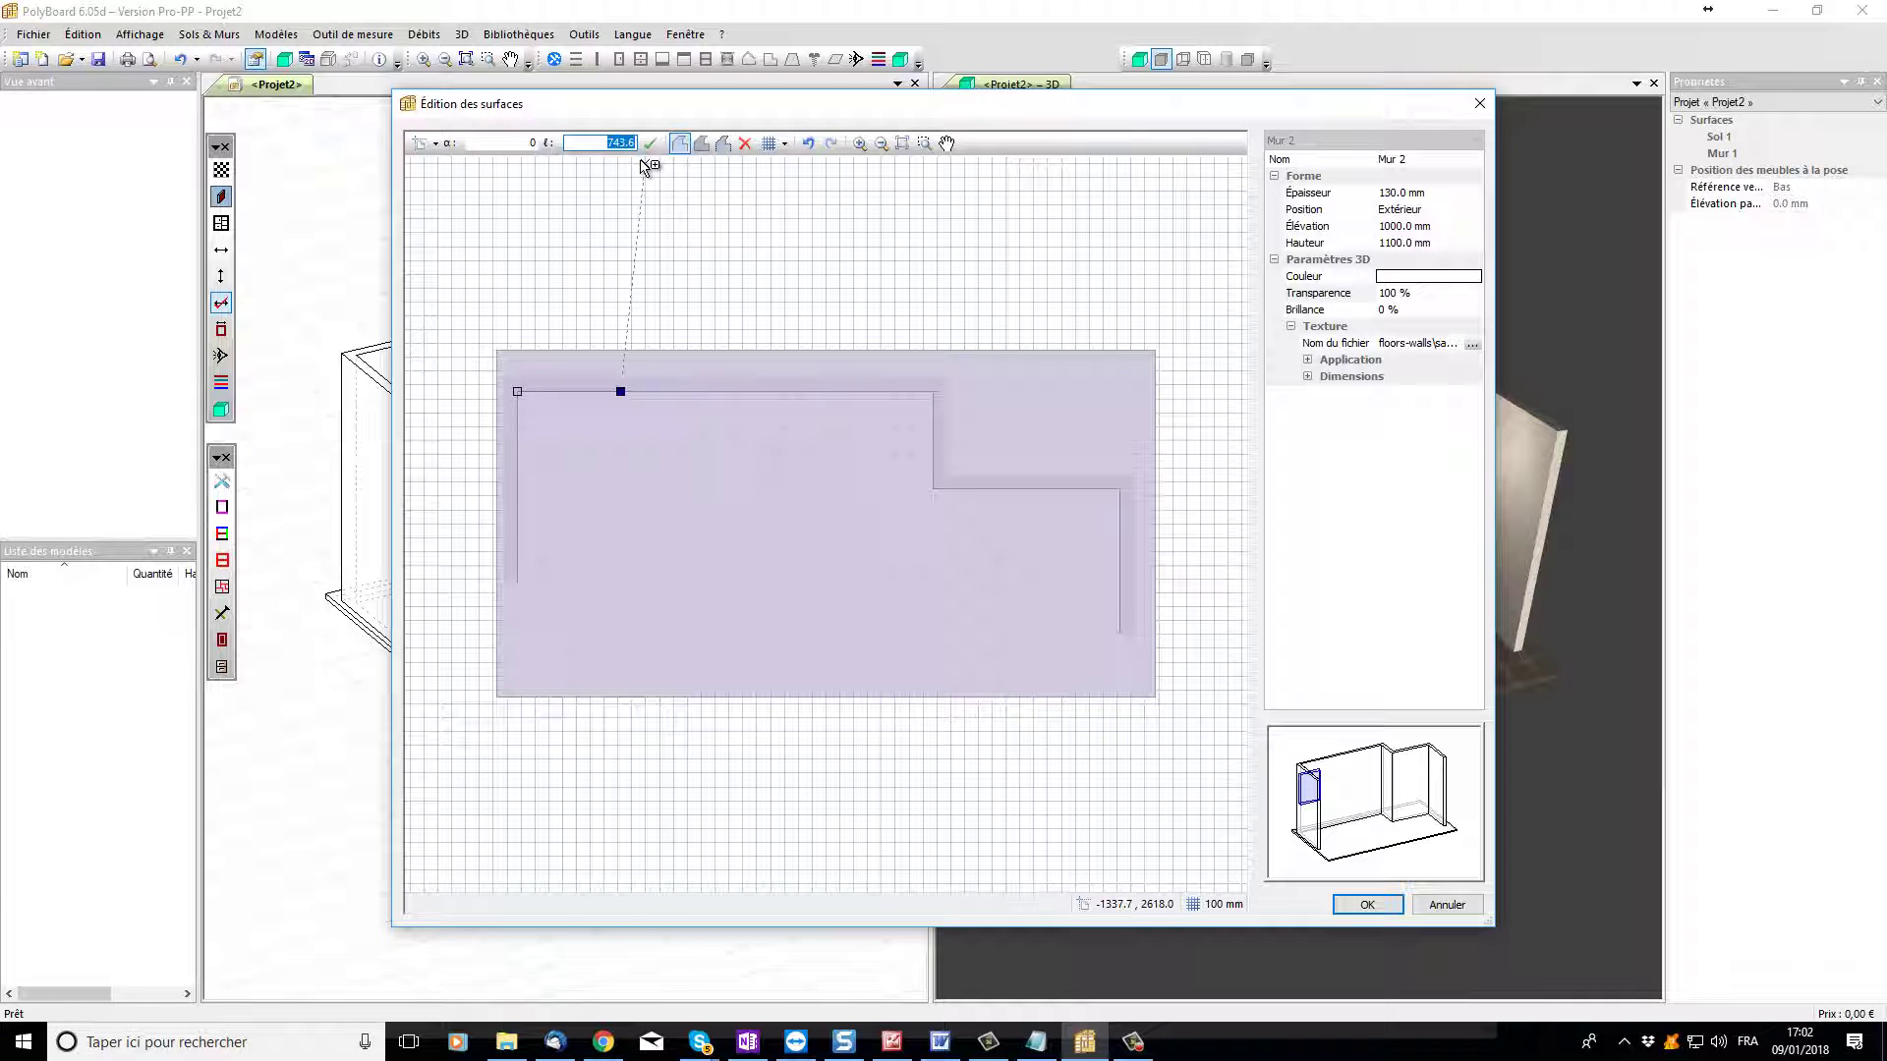
pyautogui.write('250')
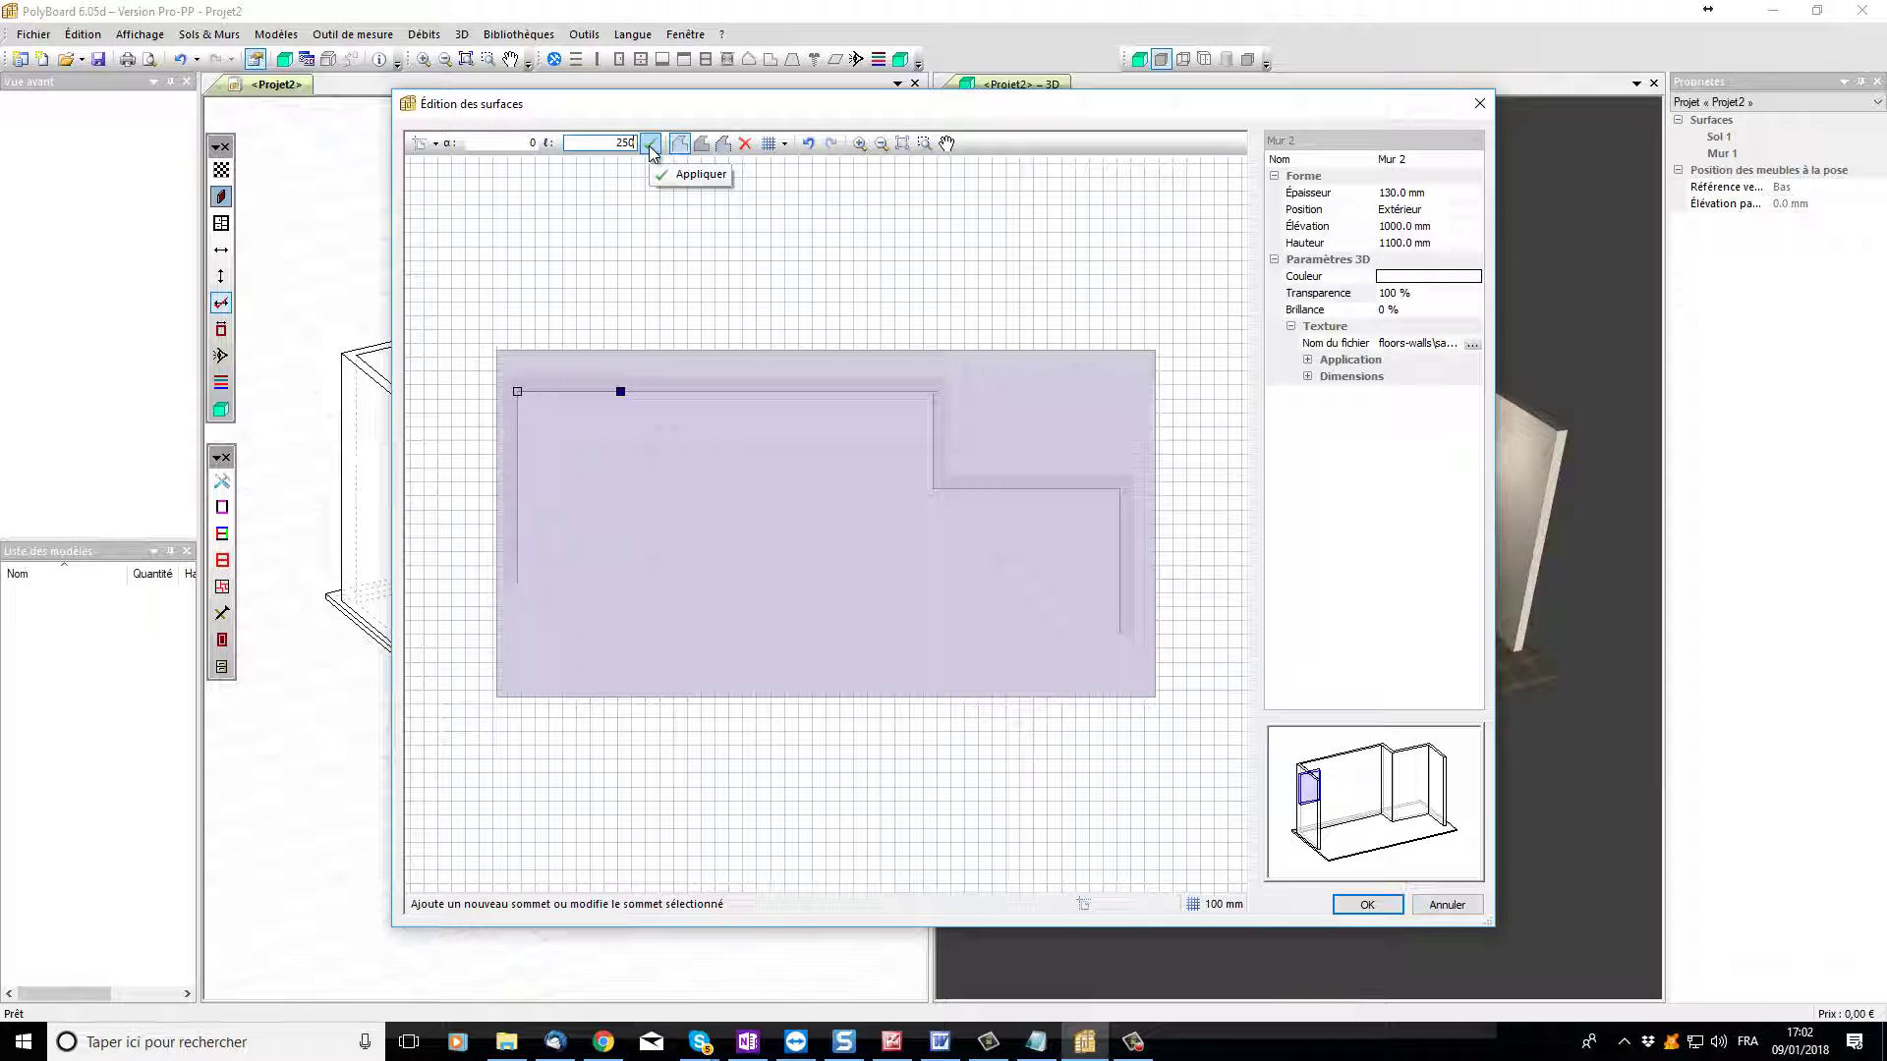
pyautogui.click(650, 143)
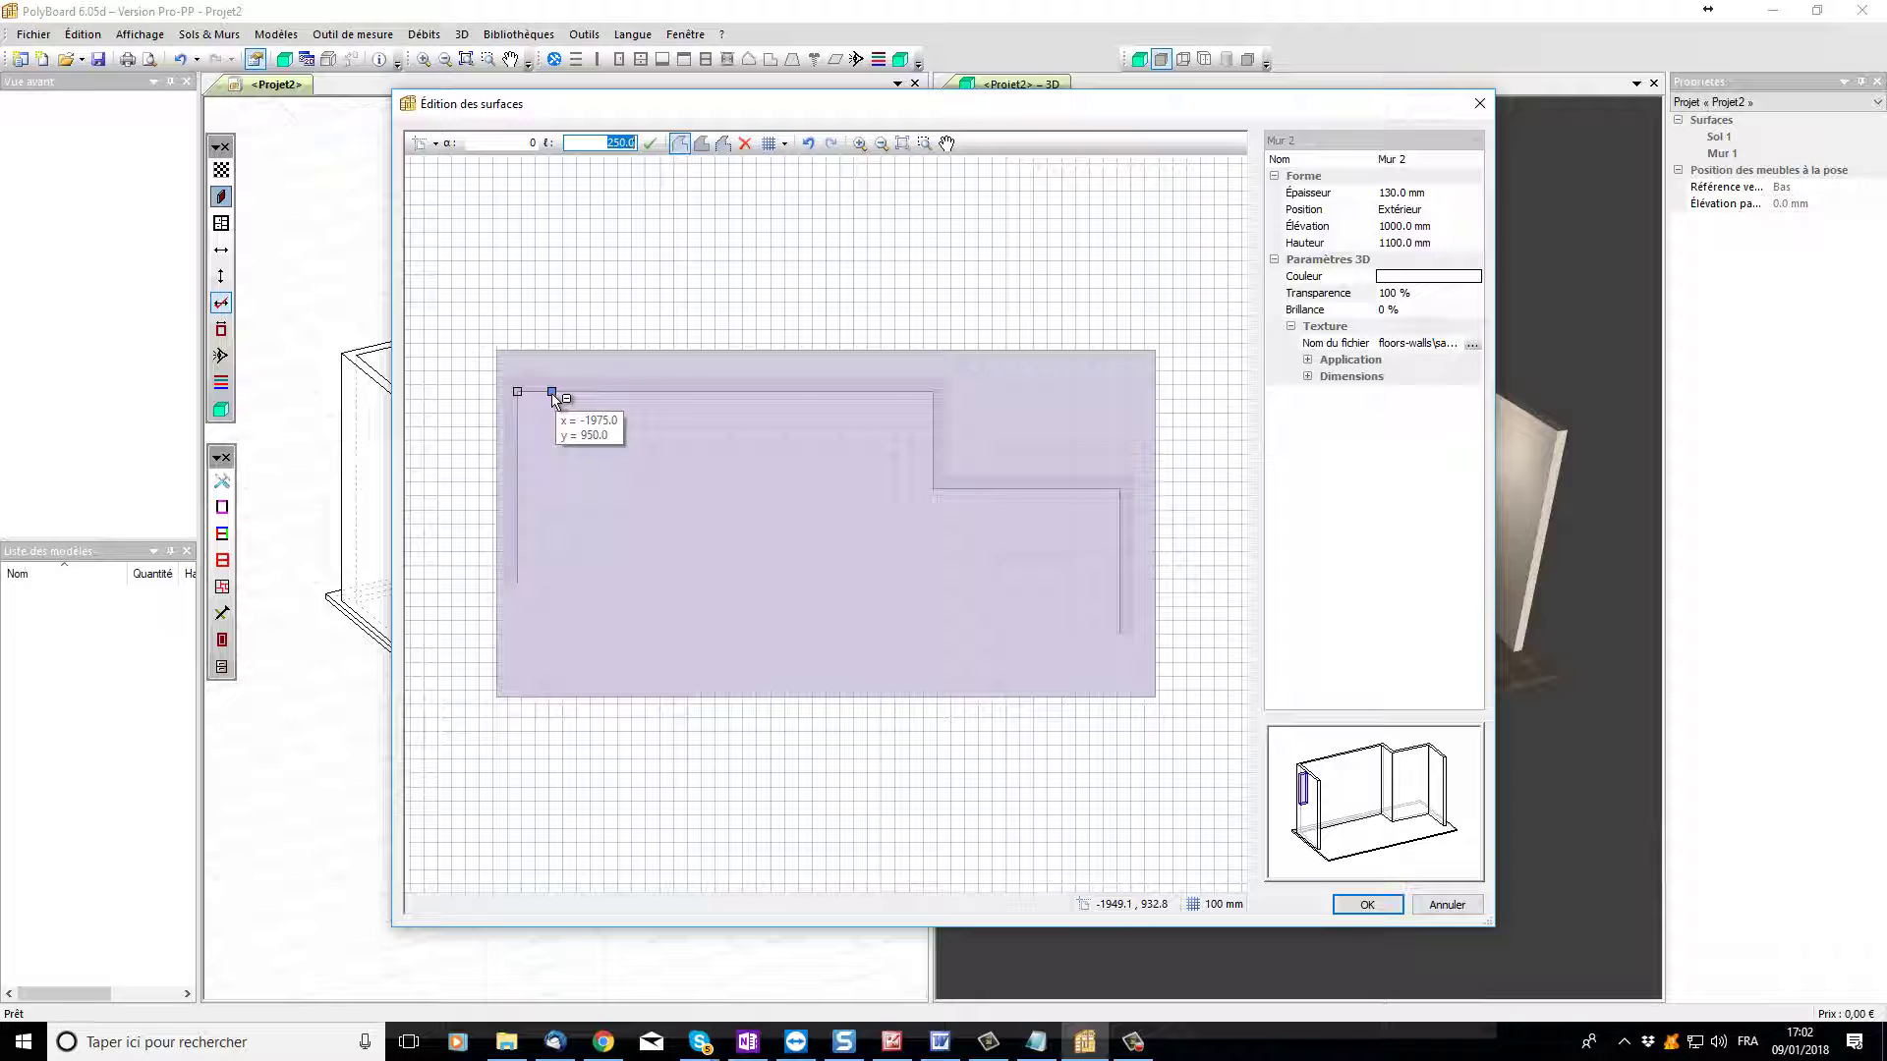
# Step: Continue along the back wall with an 800 mm segment at a relative angle of 180 for the window width
pyautogui.moveTo(521, 397)
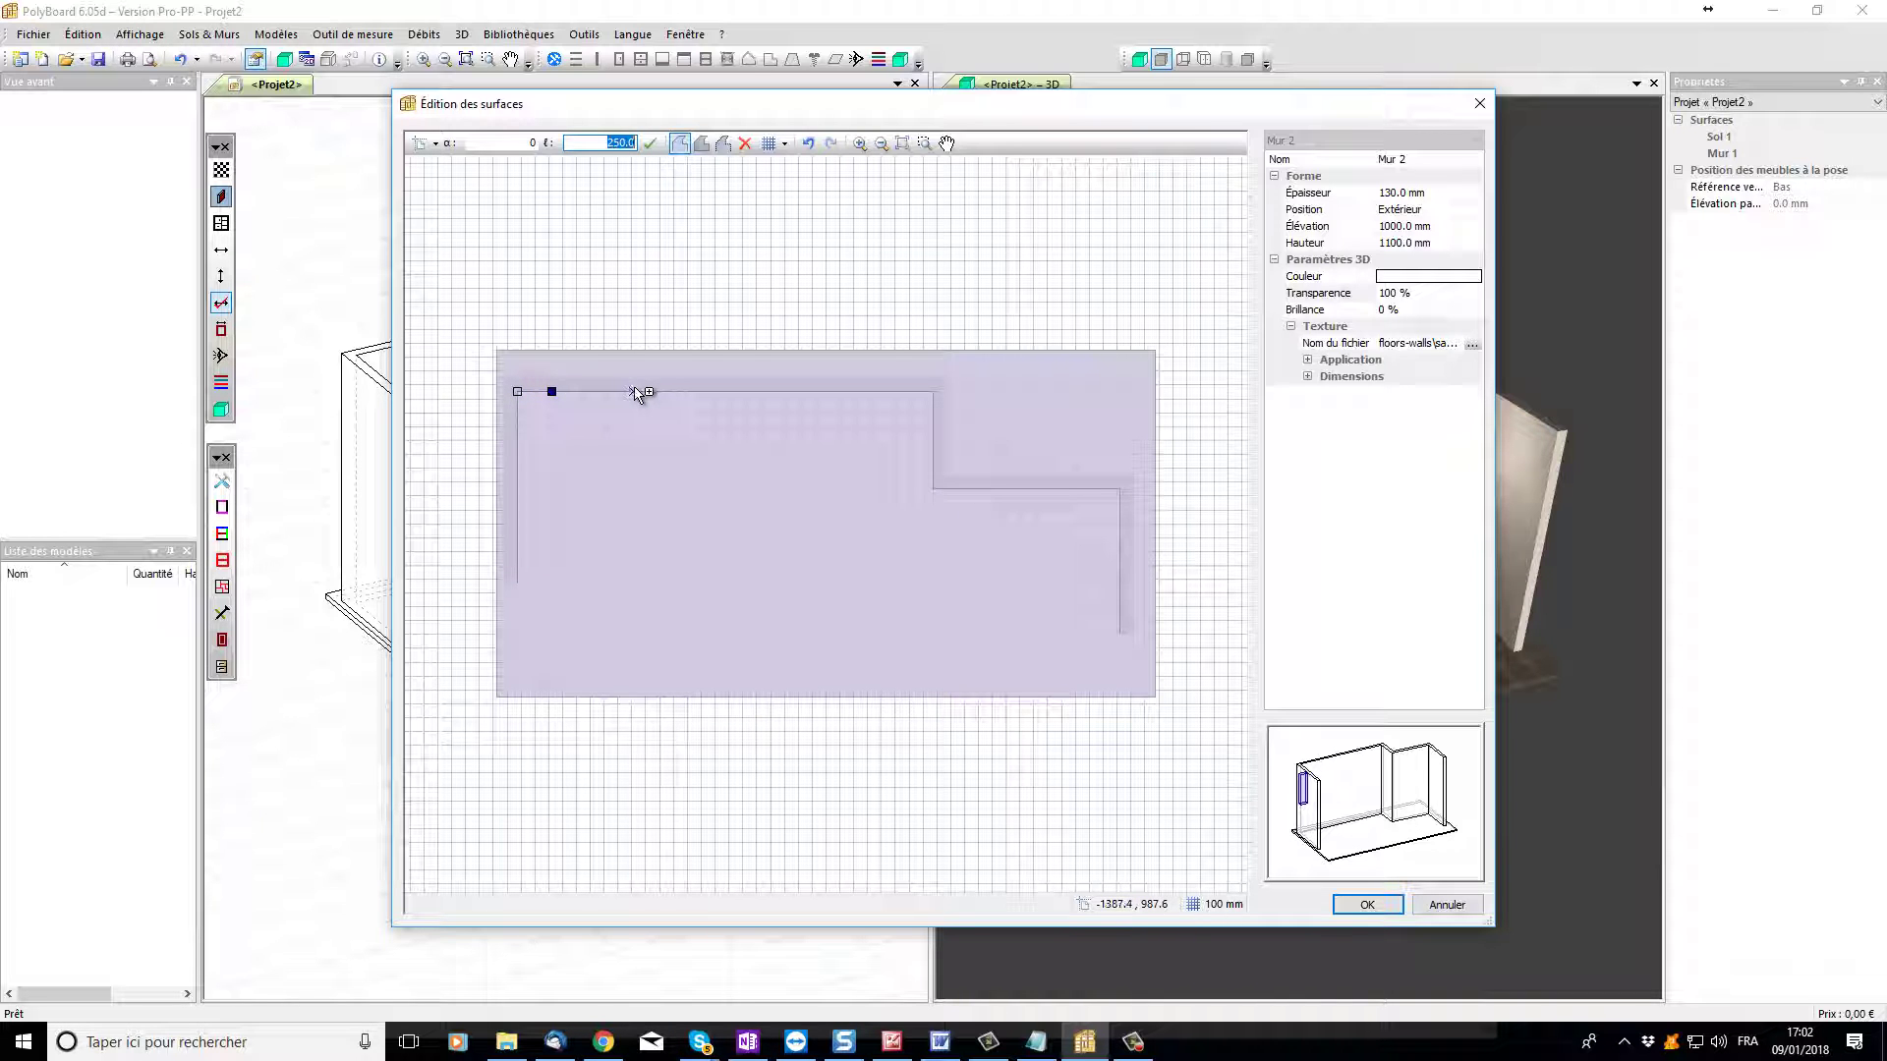
pyautogui.moveTo(636, 393); pyautogui.dragTo(666, 226)
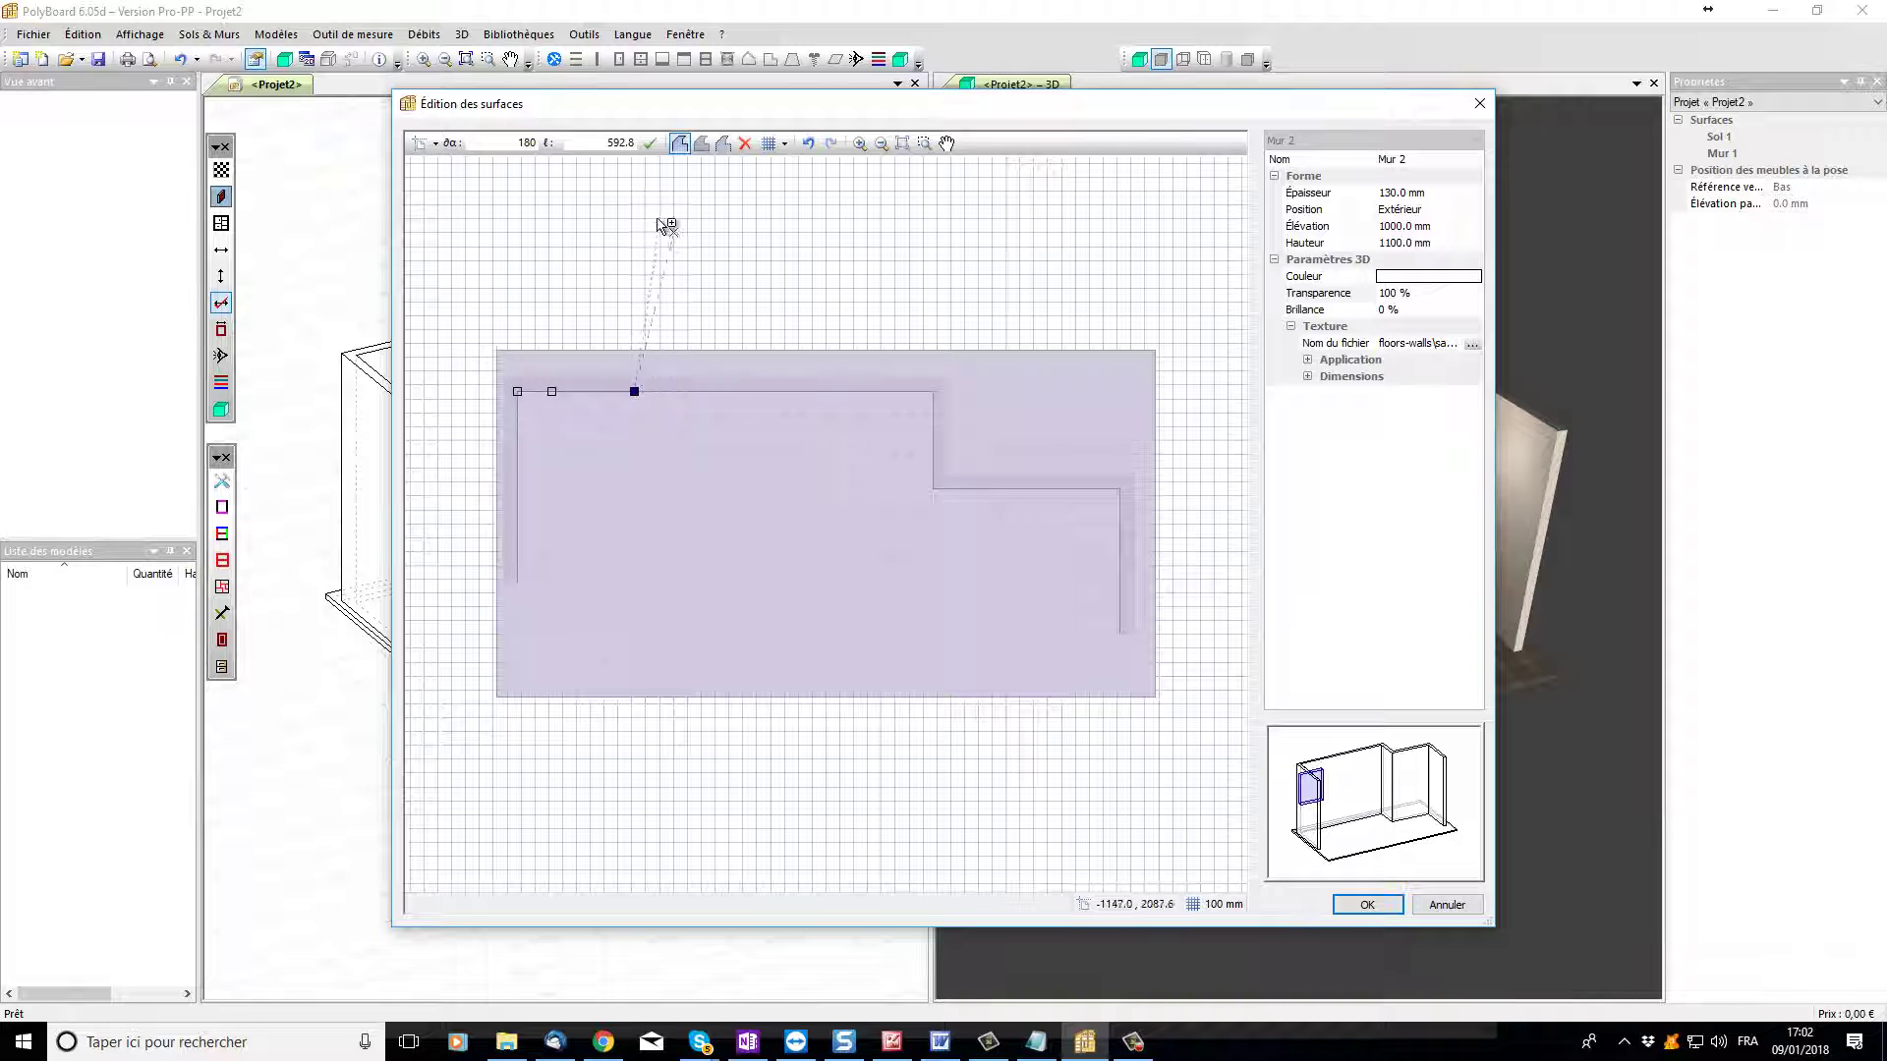
pyautogui.click(628, 143)
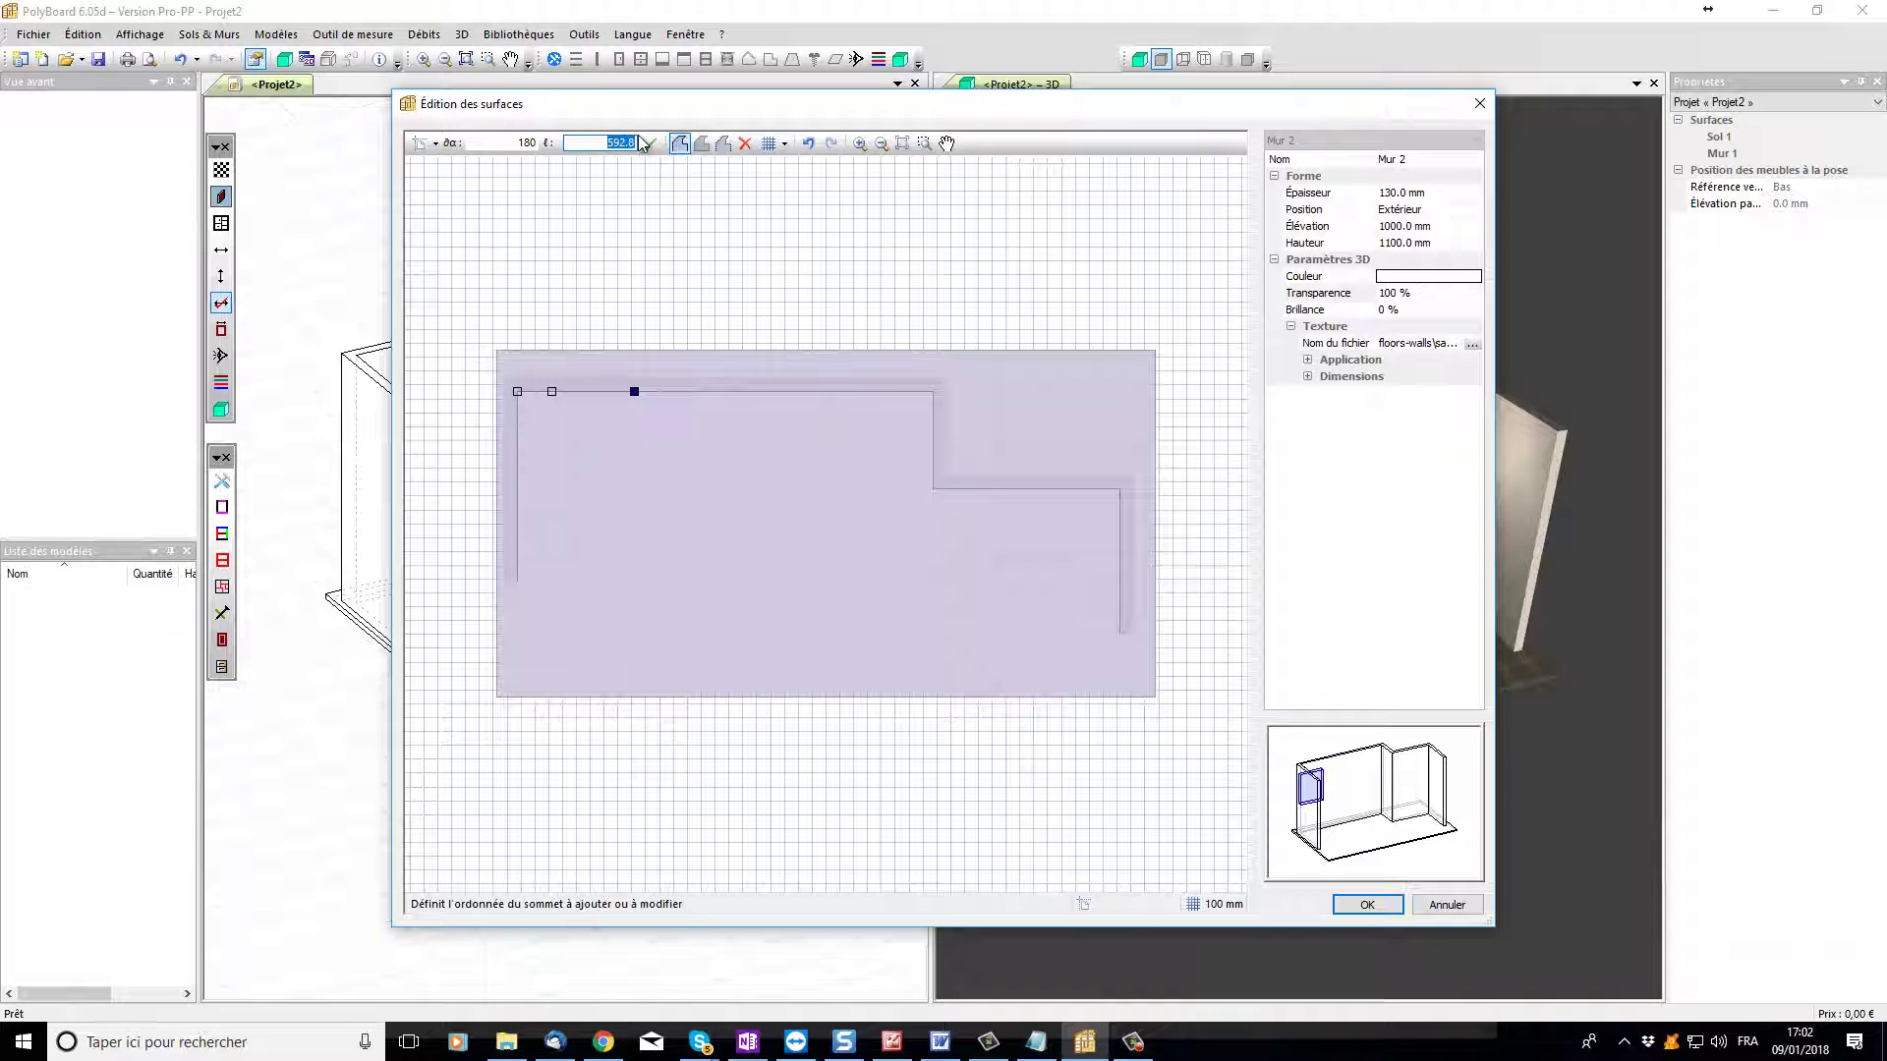
pyautogui.write('800')
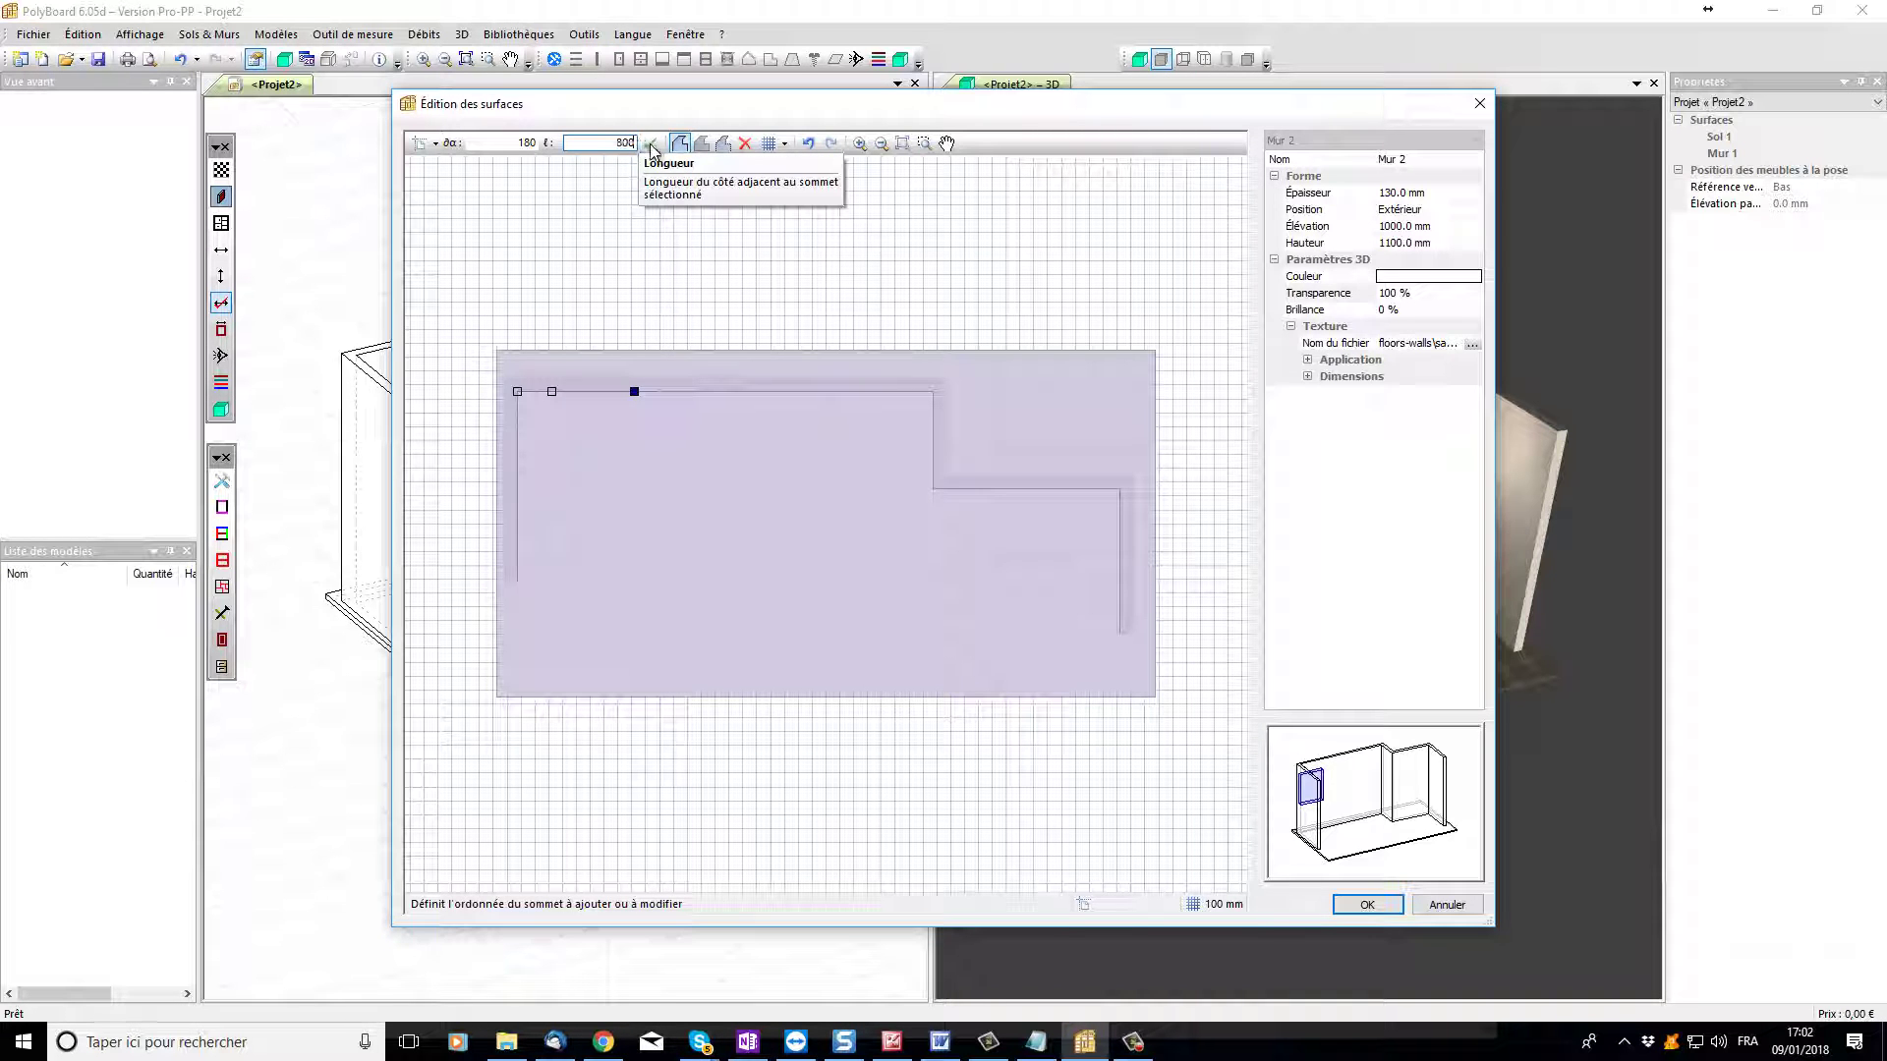
pyautogui.click(651, 145)
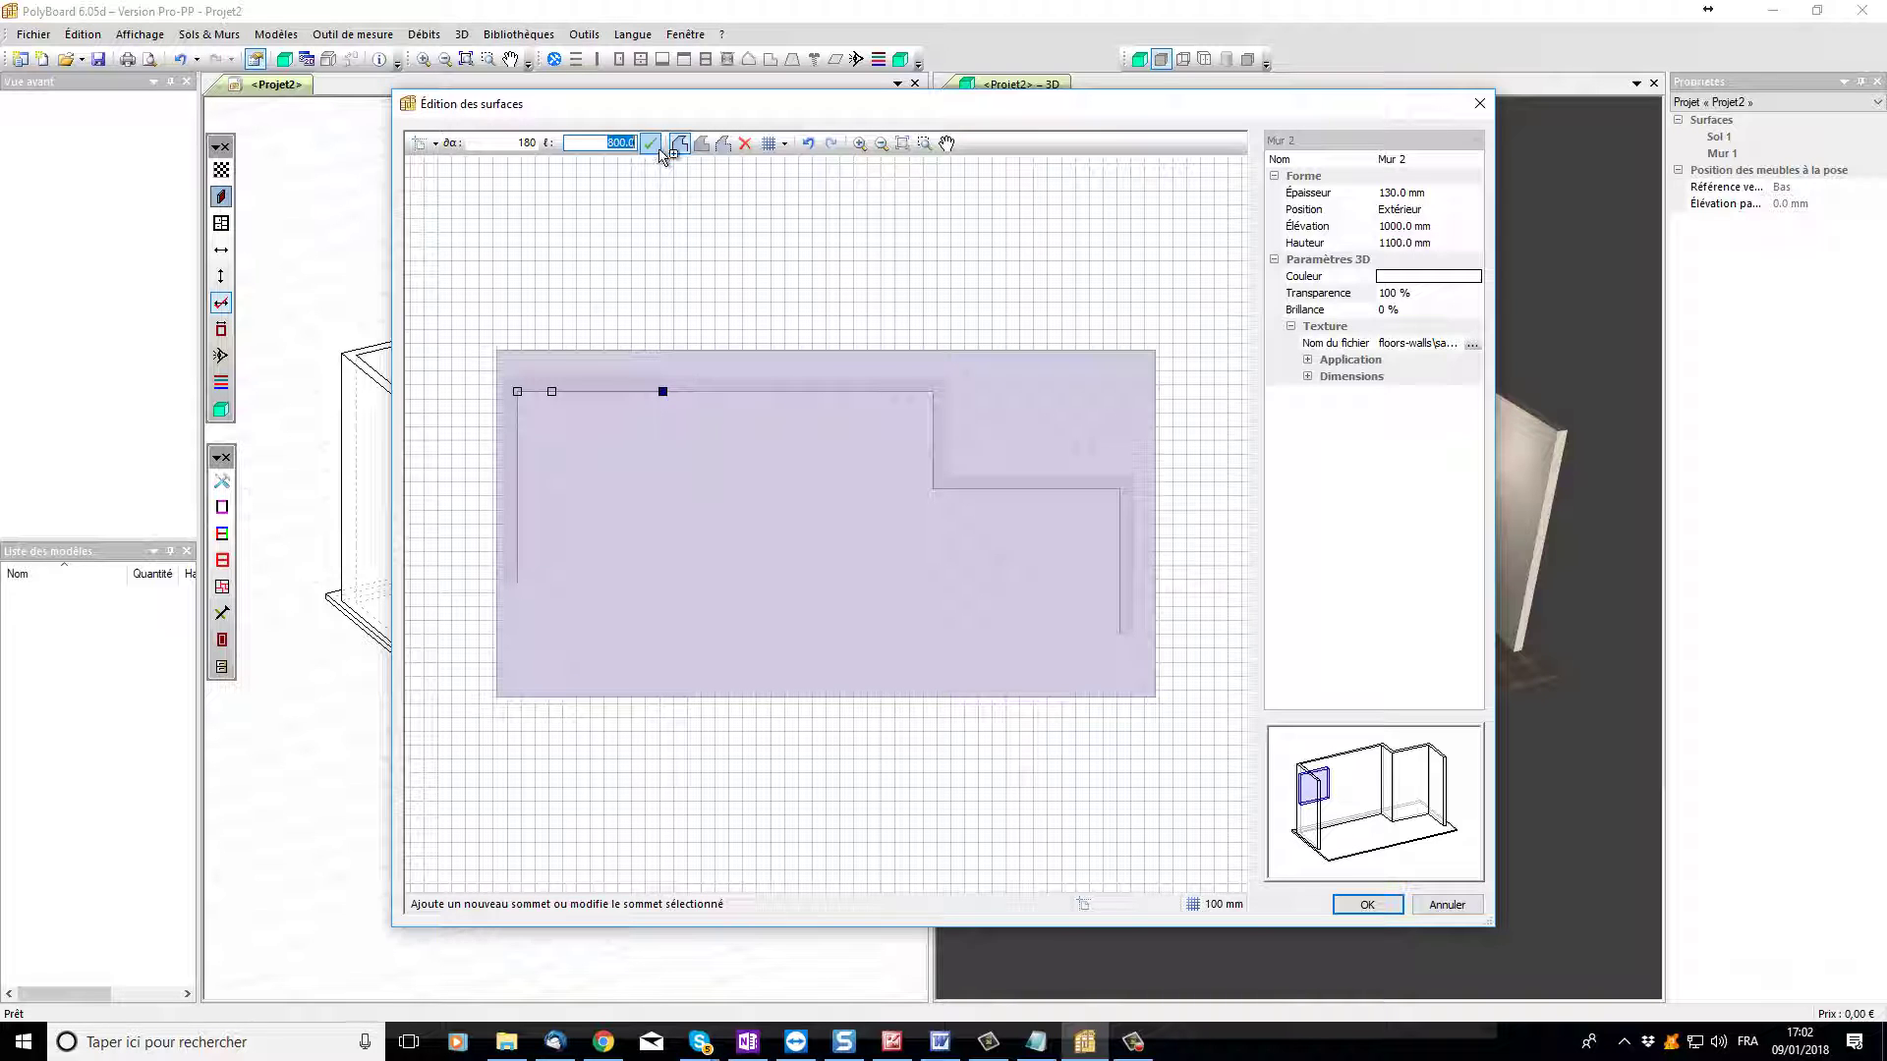
pyautogui.moveTo(1373, 831); pyautogui.dragTo(1330, 827)
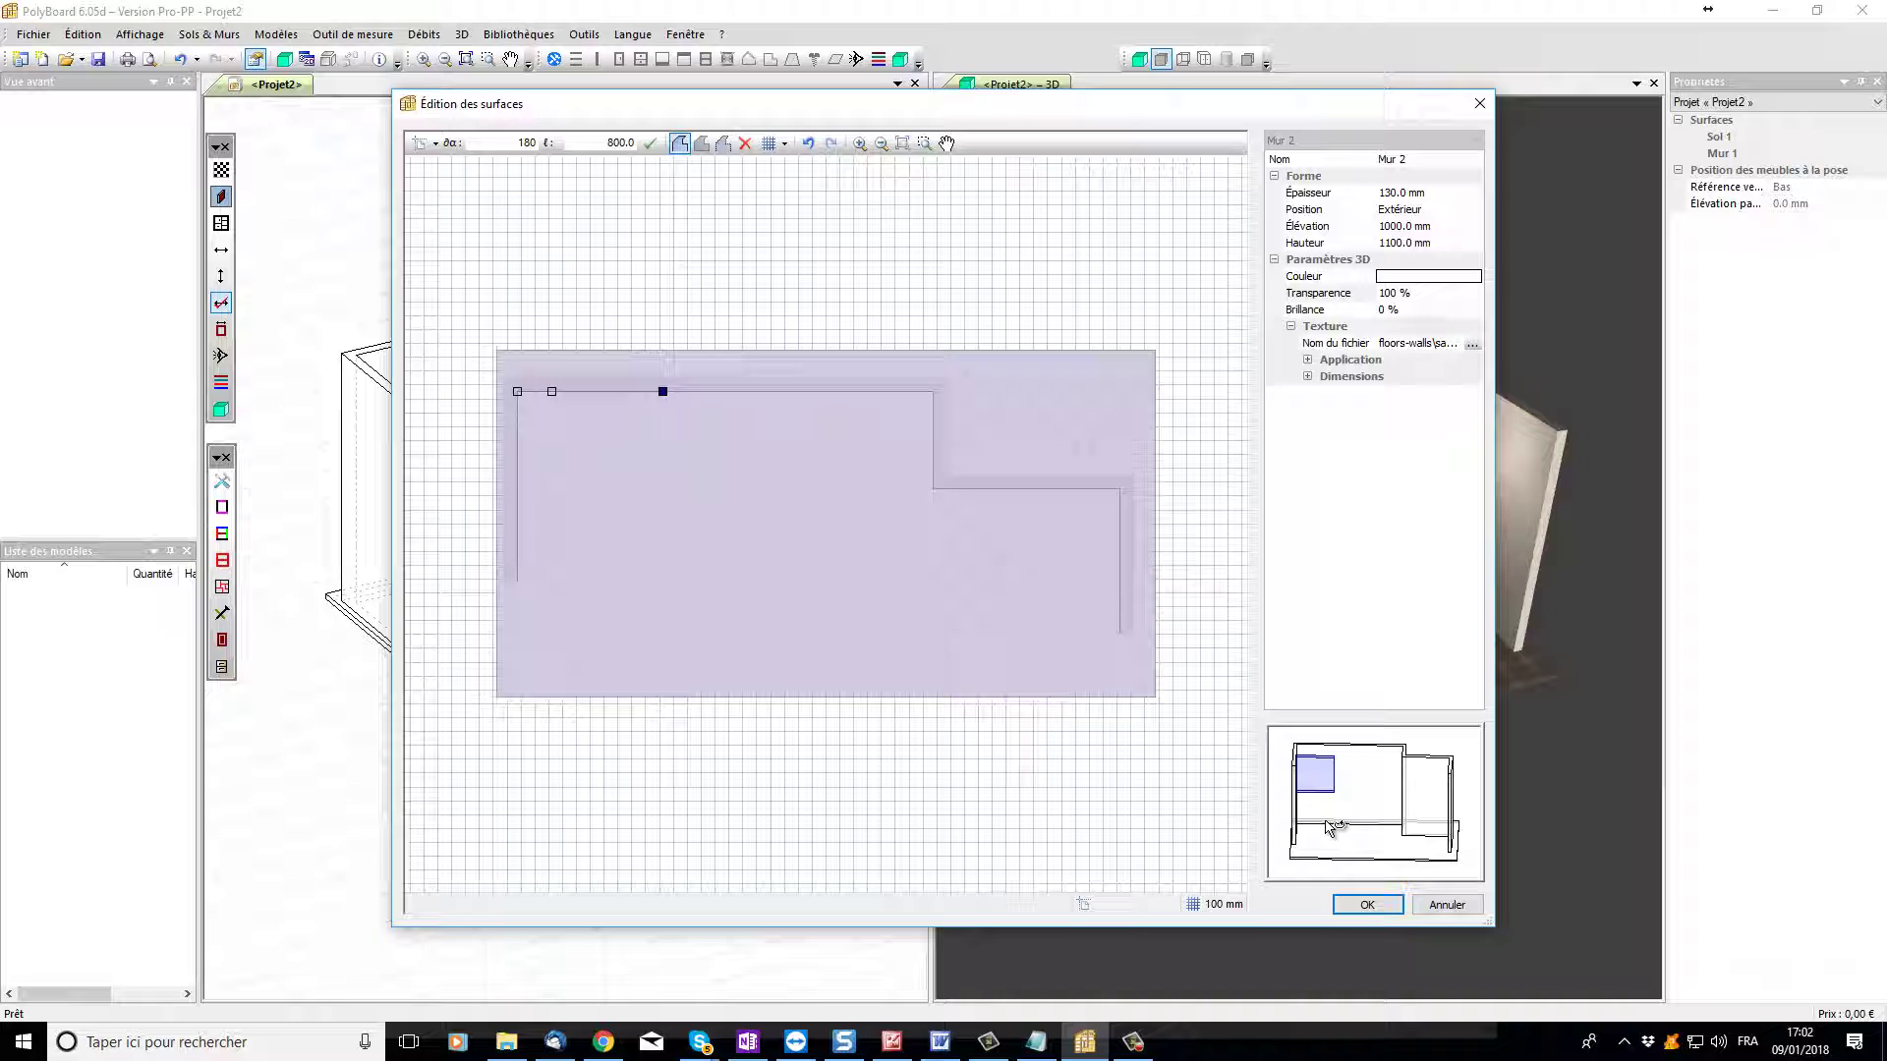
# Step: Delete the corner starting point so only the 800 mm window segment remains, and validate the surface
pyautogui.click(518, 394)
pyautogui.press('Delete')
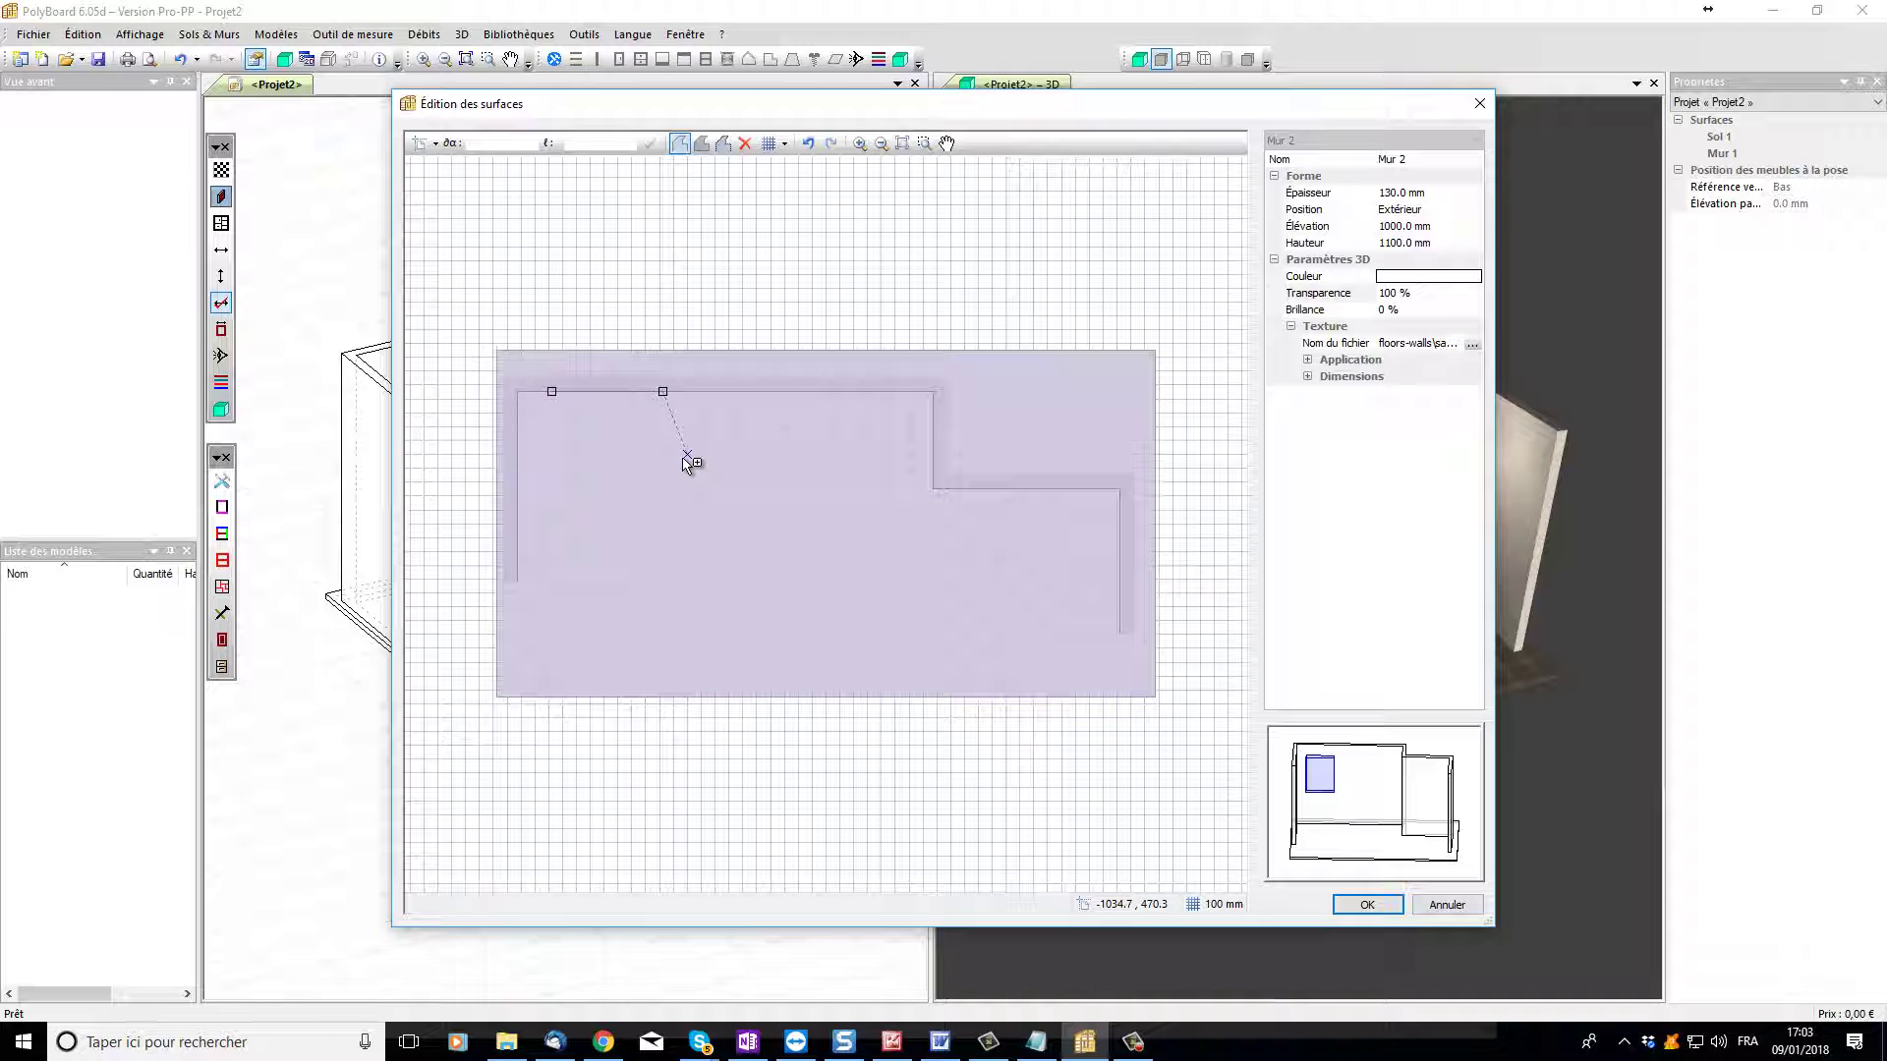
pyautogui.moveTo(1367, 805)
pyautogui.mouseDown()
pyautogui.moveTo(1420, 809)
pyautogui.moveTo(1336, 800)
pyautogui.mouseUp()
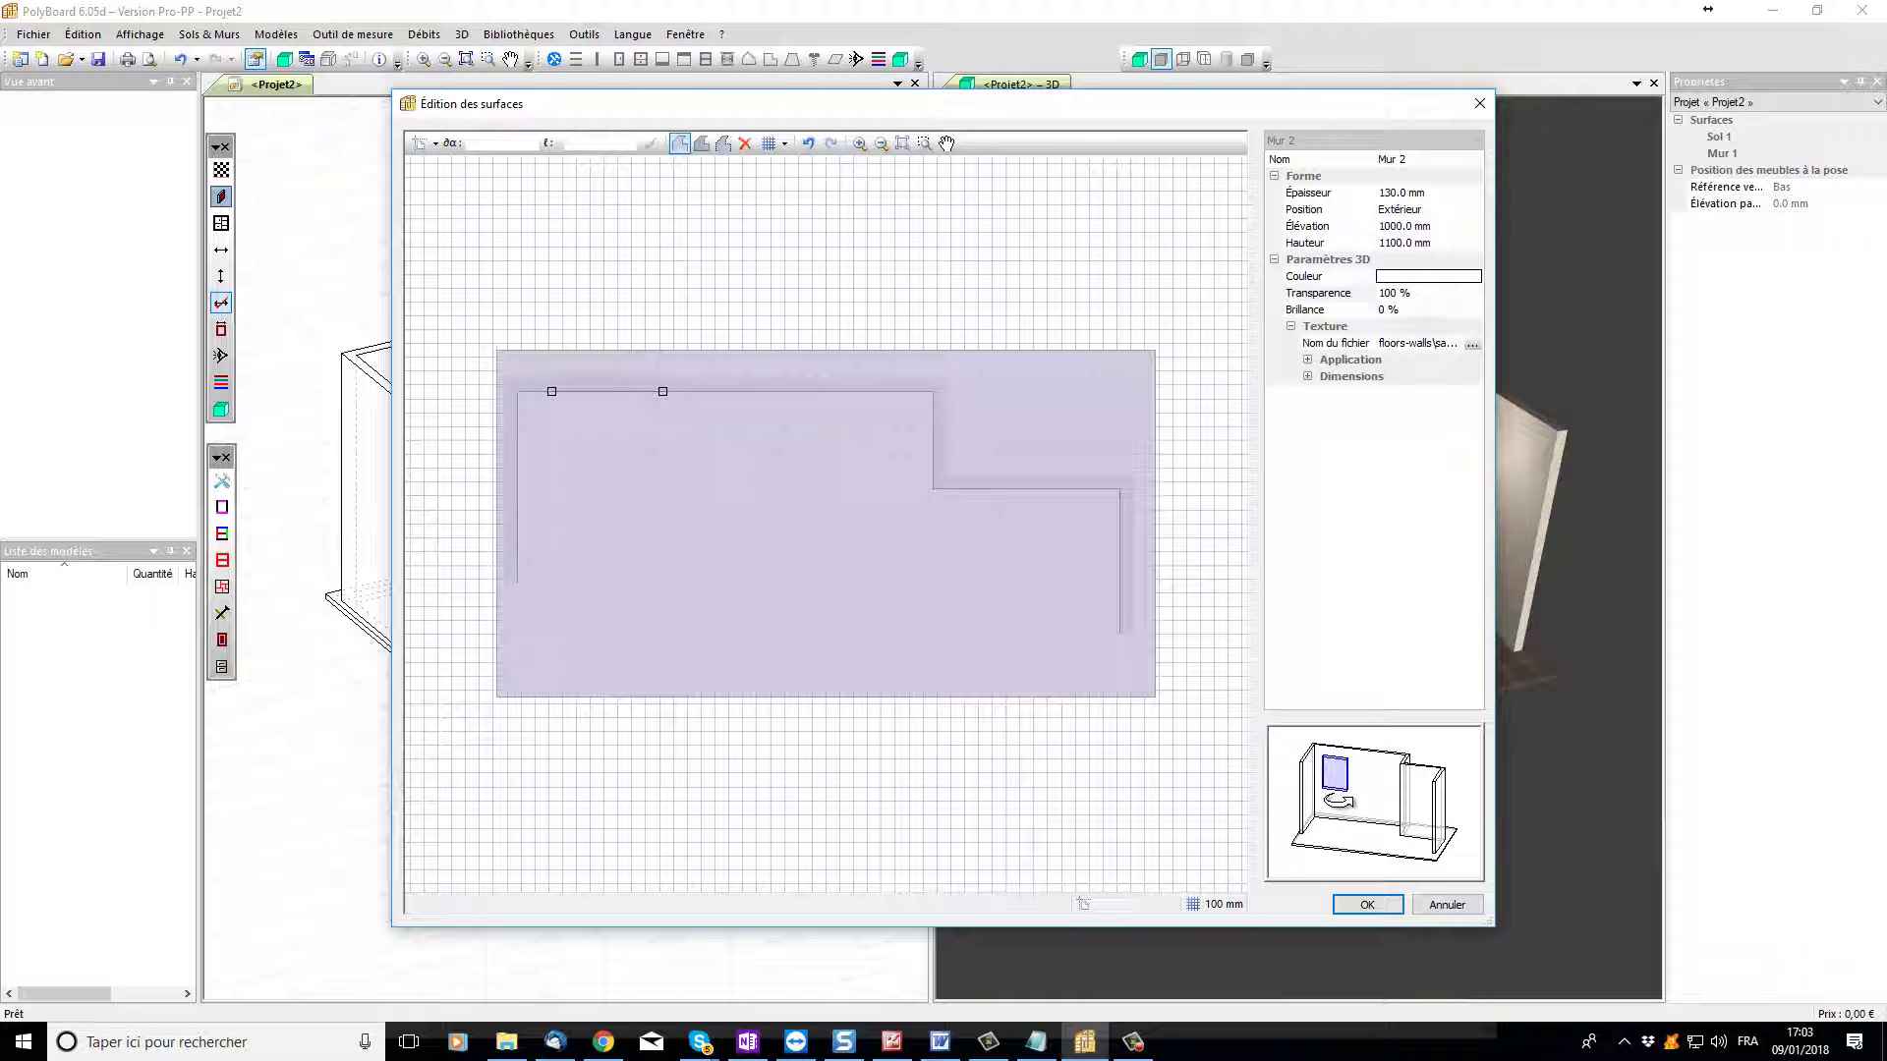
pyautogui.click(1367, 904)
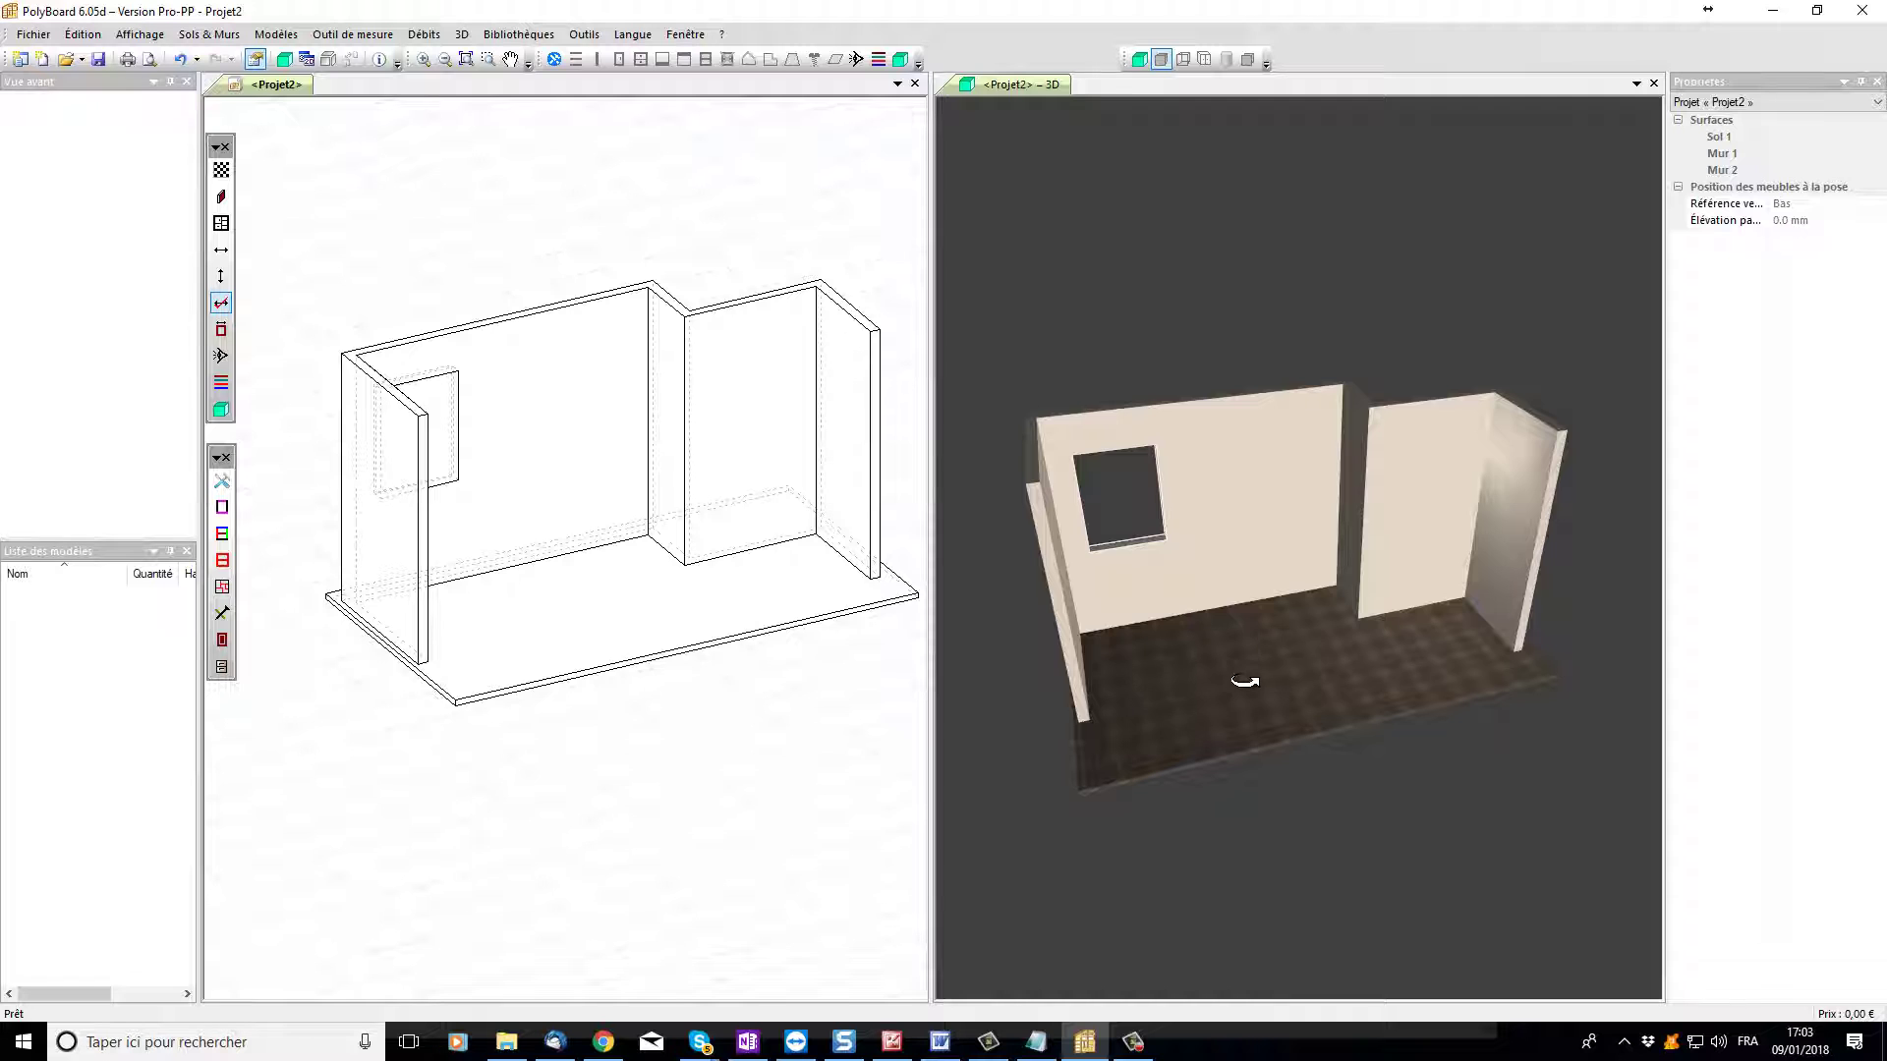
pyautogui.moveTo(1188, 674); pyautogui.dragTo(1316, 747)
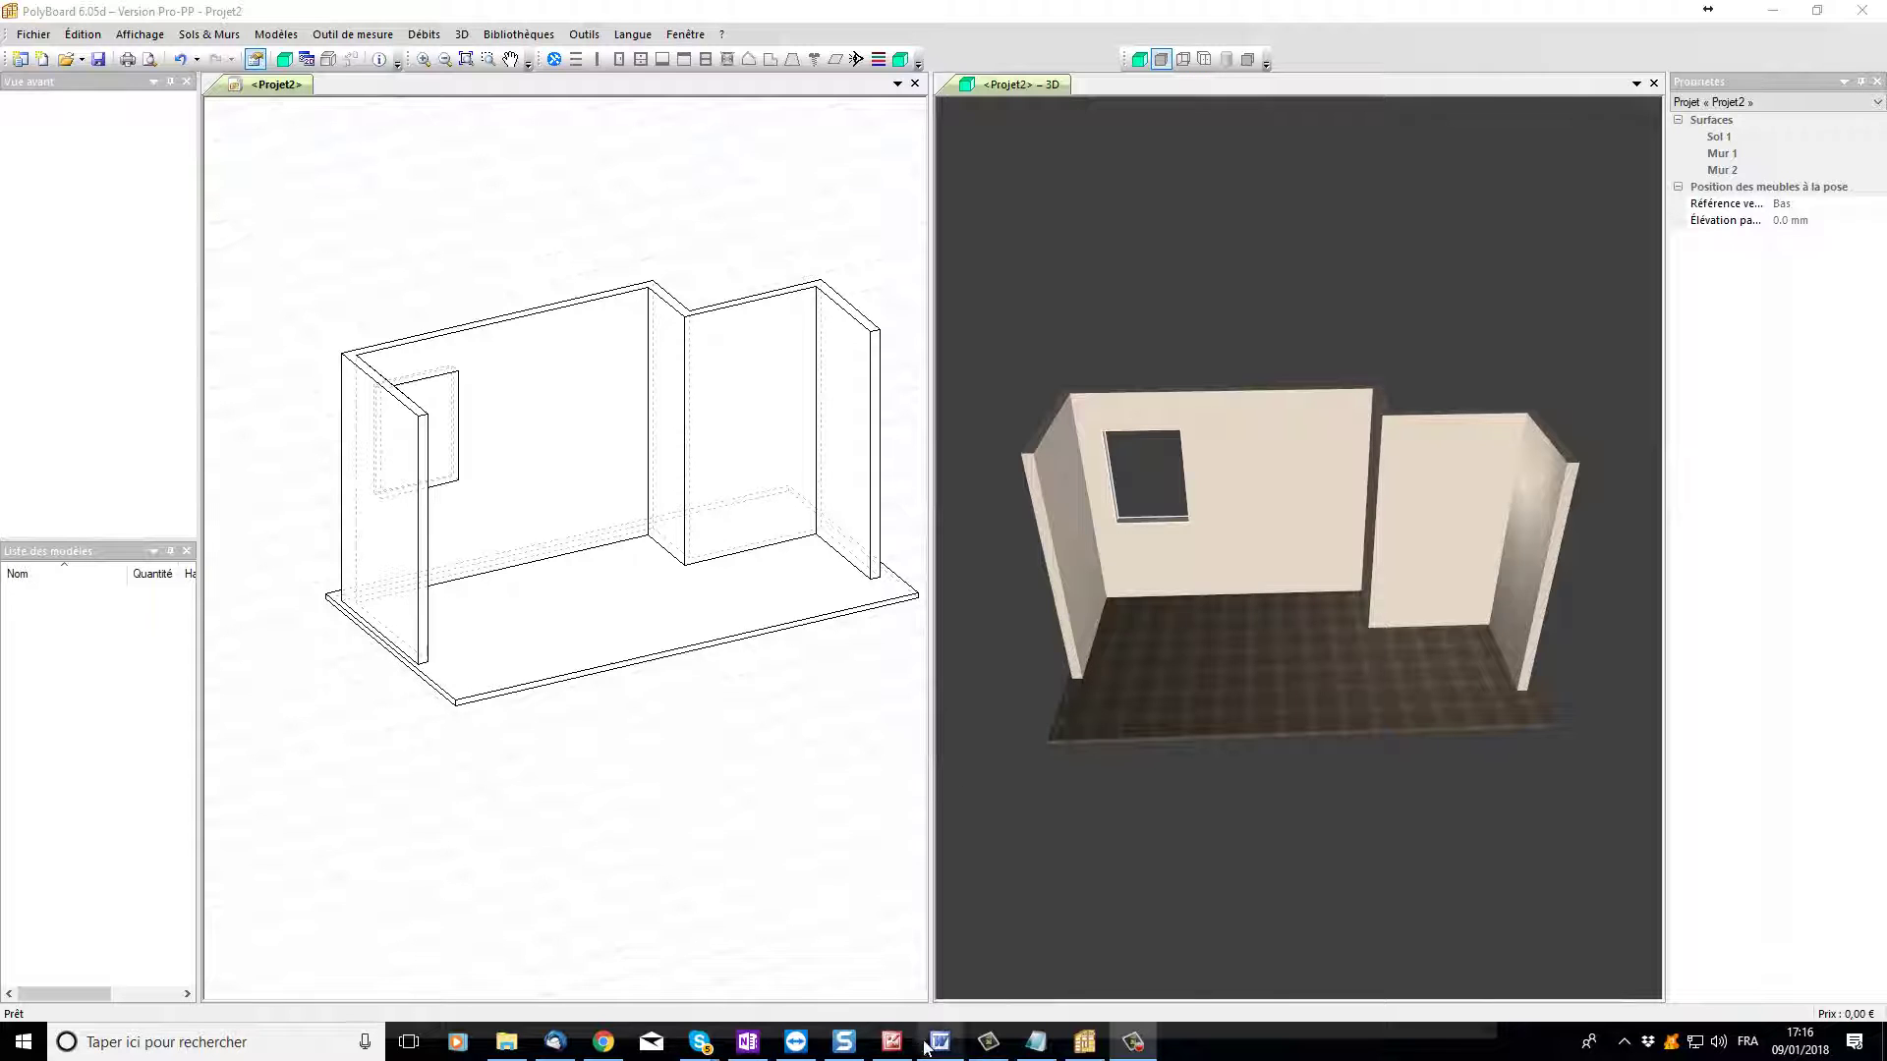
# Step: Consult the room's front view image, then start another wall surface with a 1000 mm elevation and relative angle point entry
pyautogui.click(891, 1042)
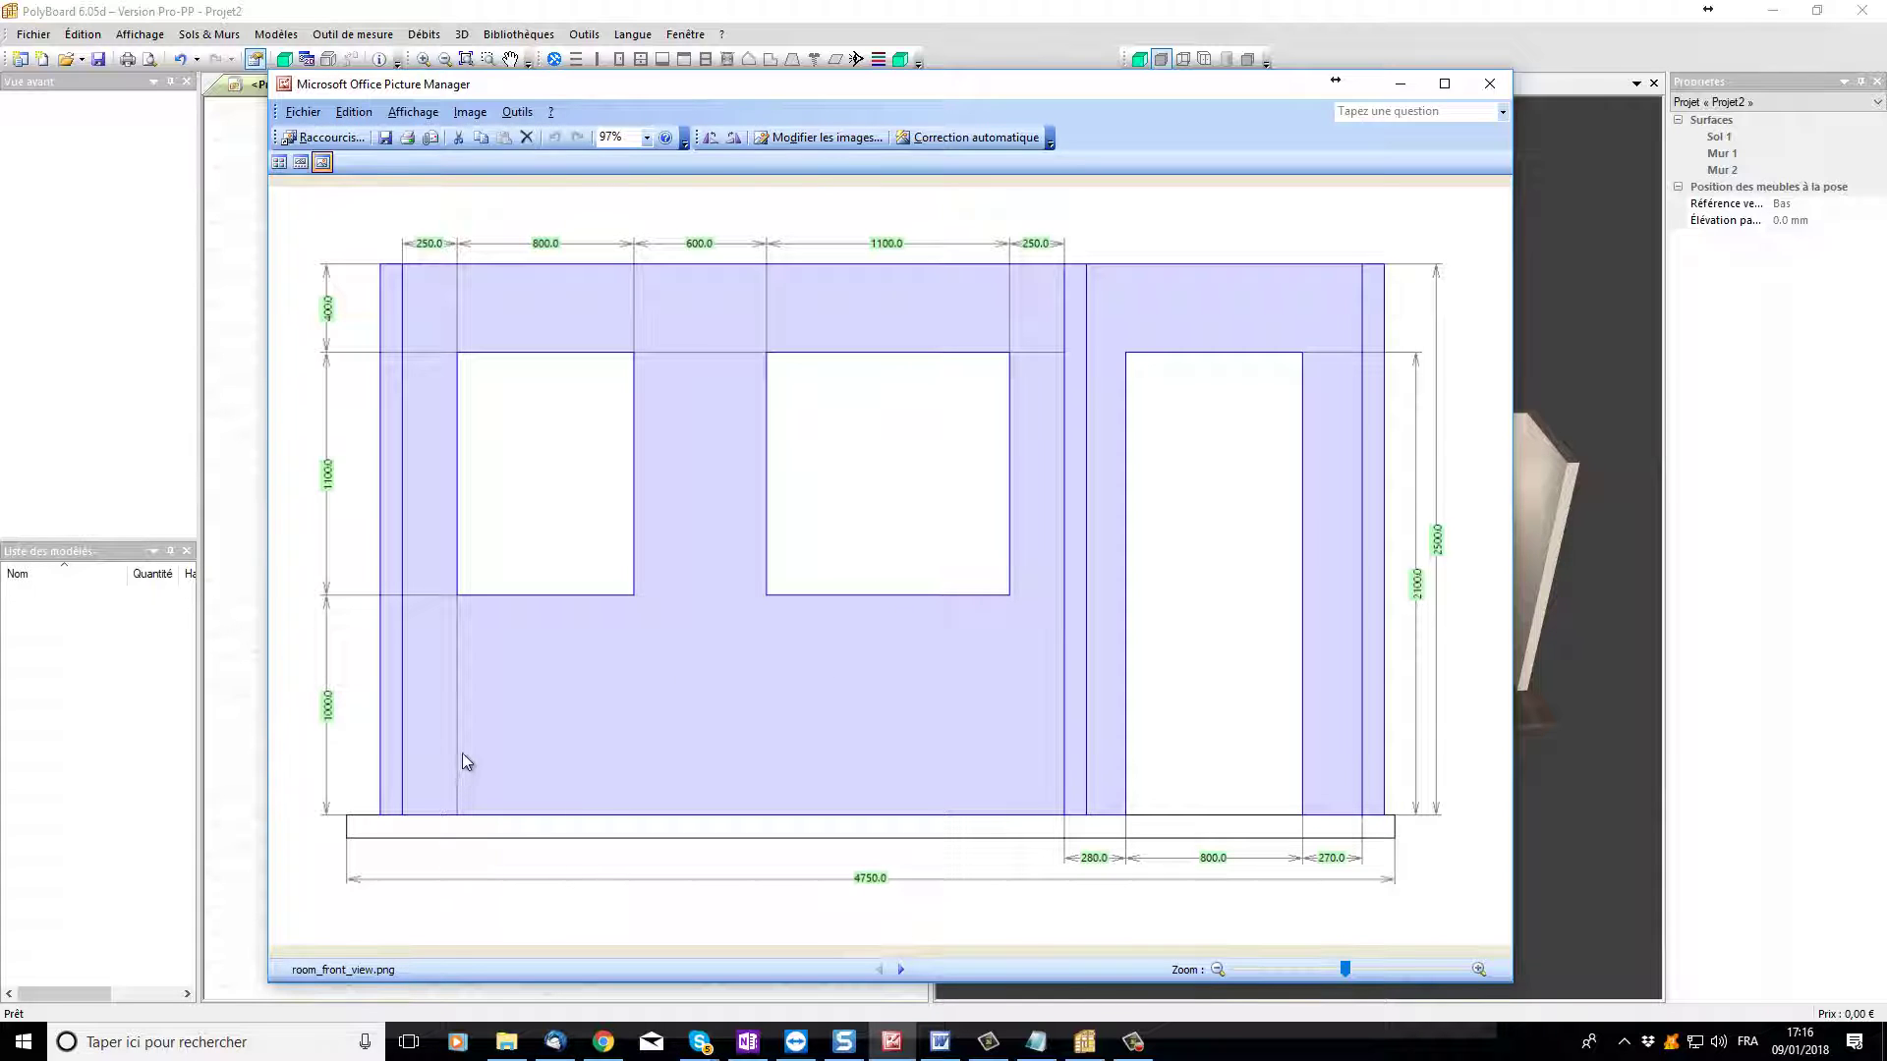
pyautogui.click(246, 187)
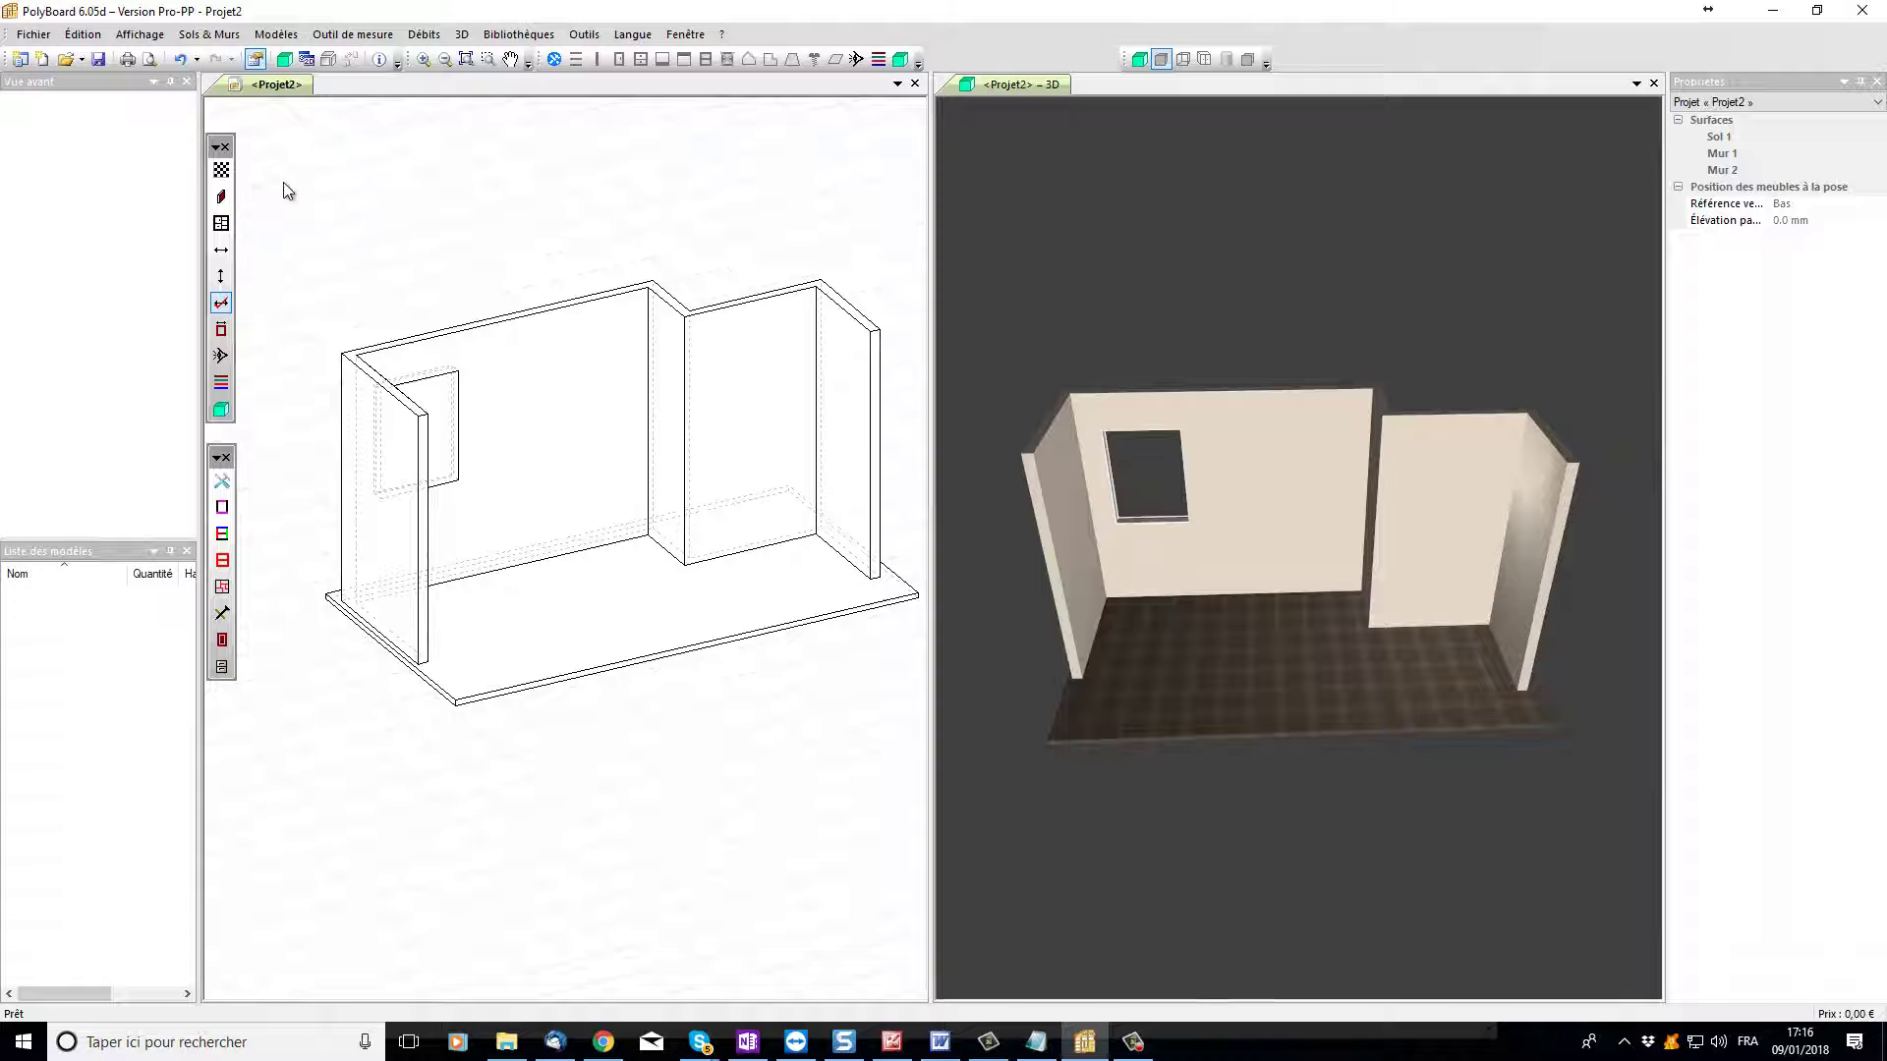
pyautogui.click(221, 197)
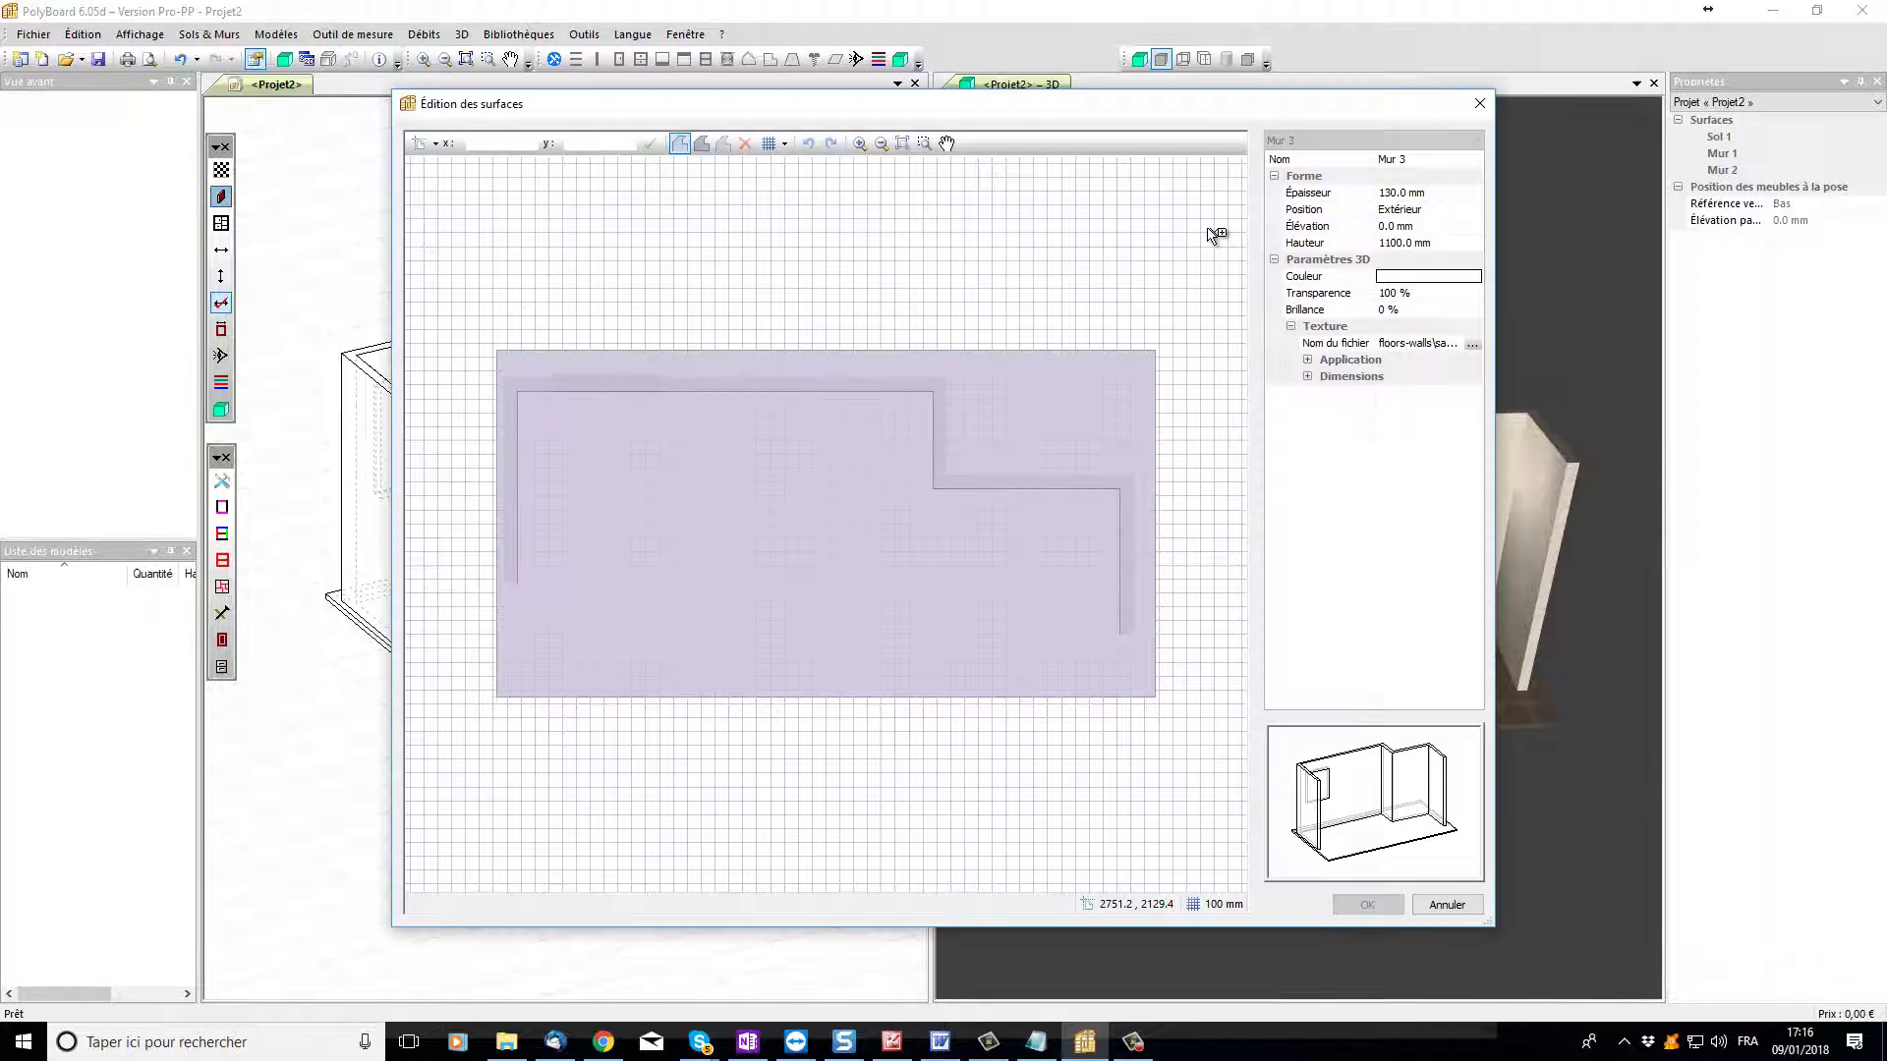
pyautogui.click(1401, 227)
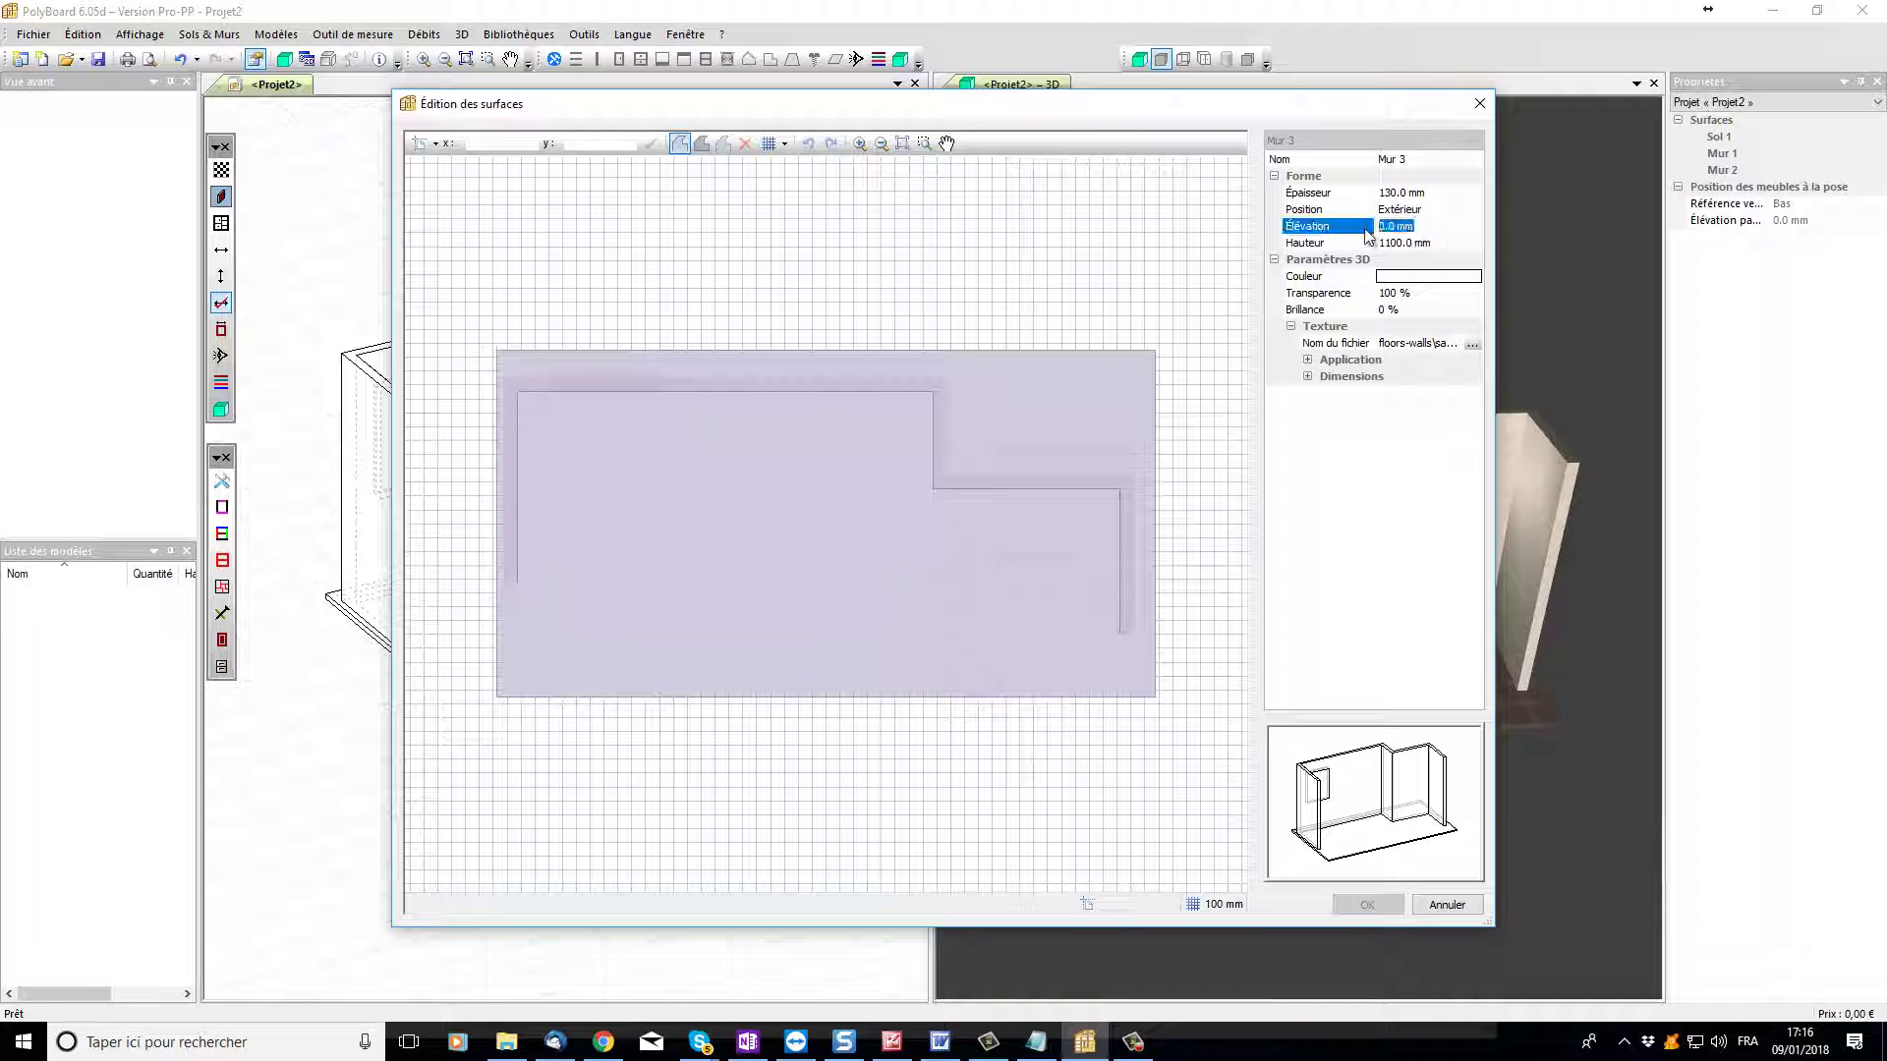
pyautogui.write('1000')
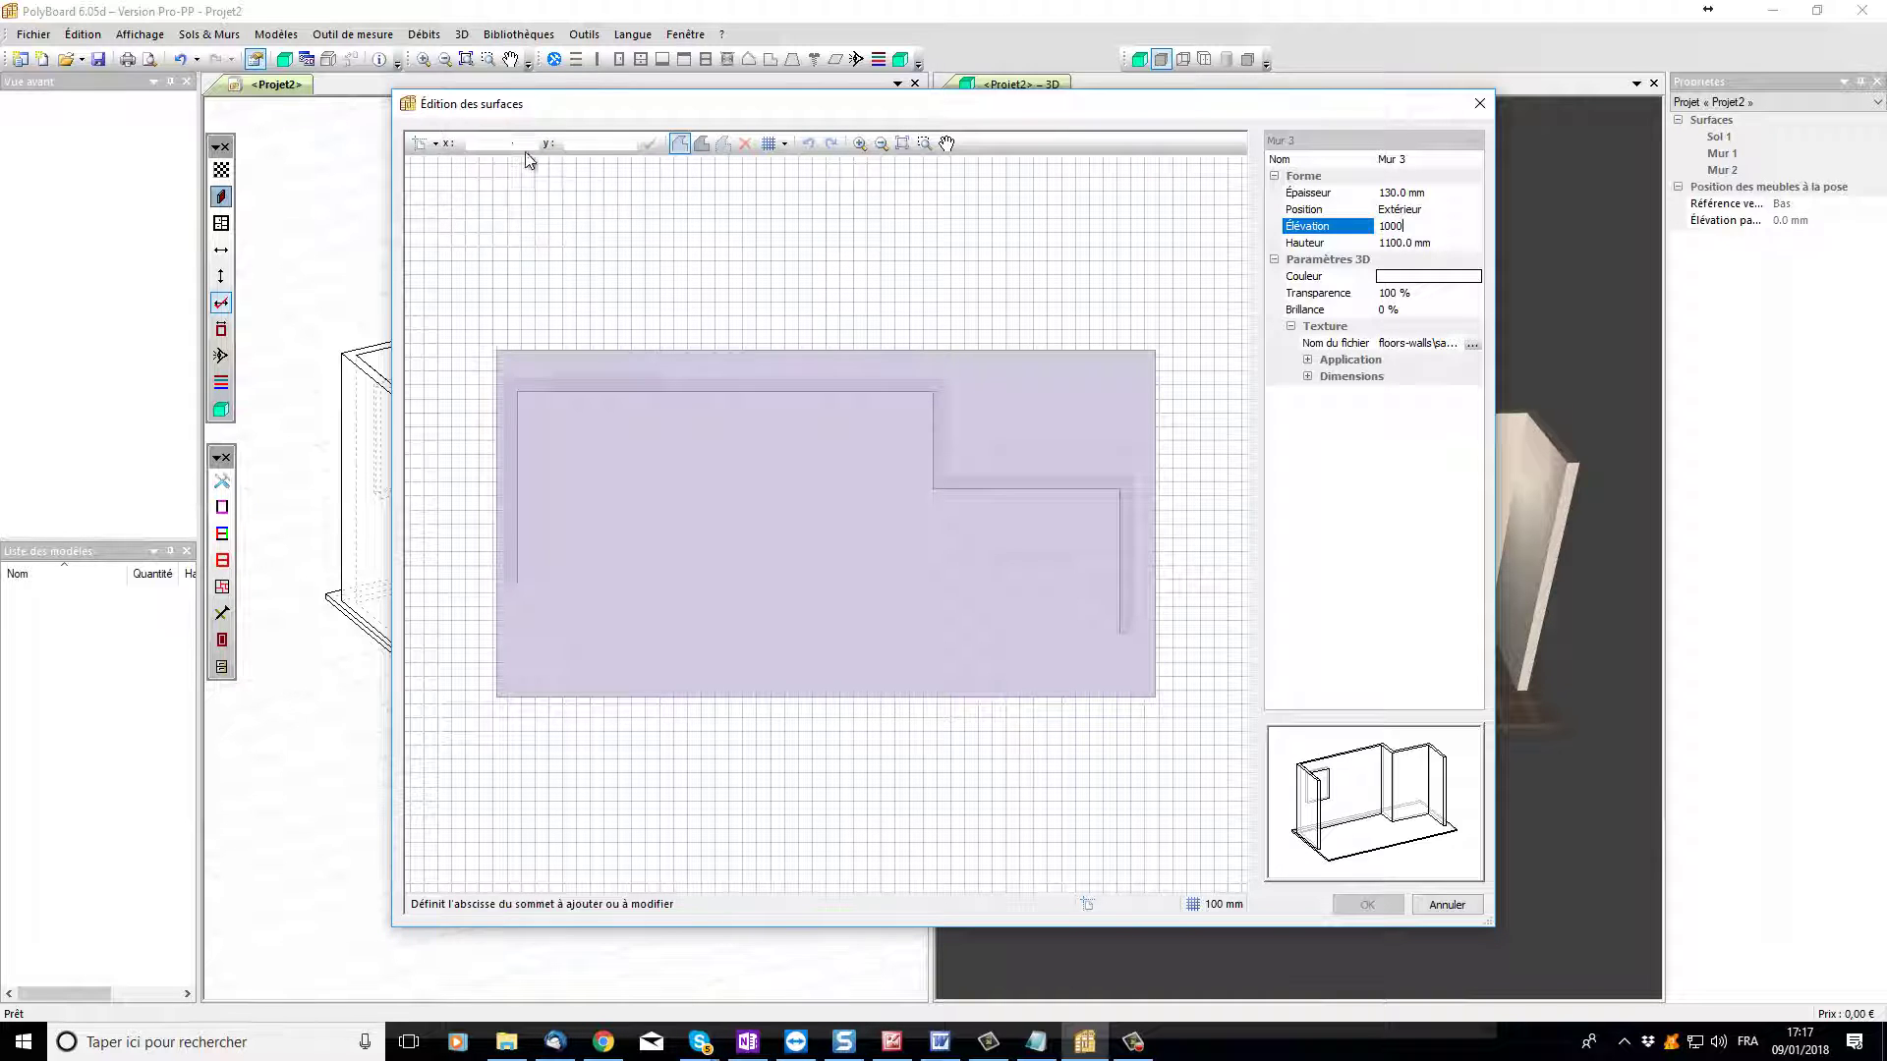
pyautogui.click(434, 144)
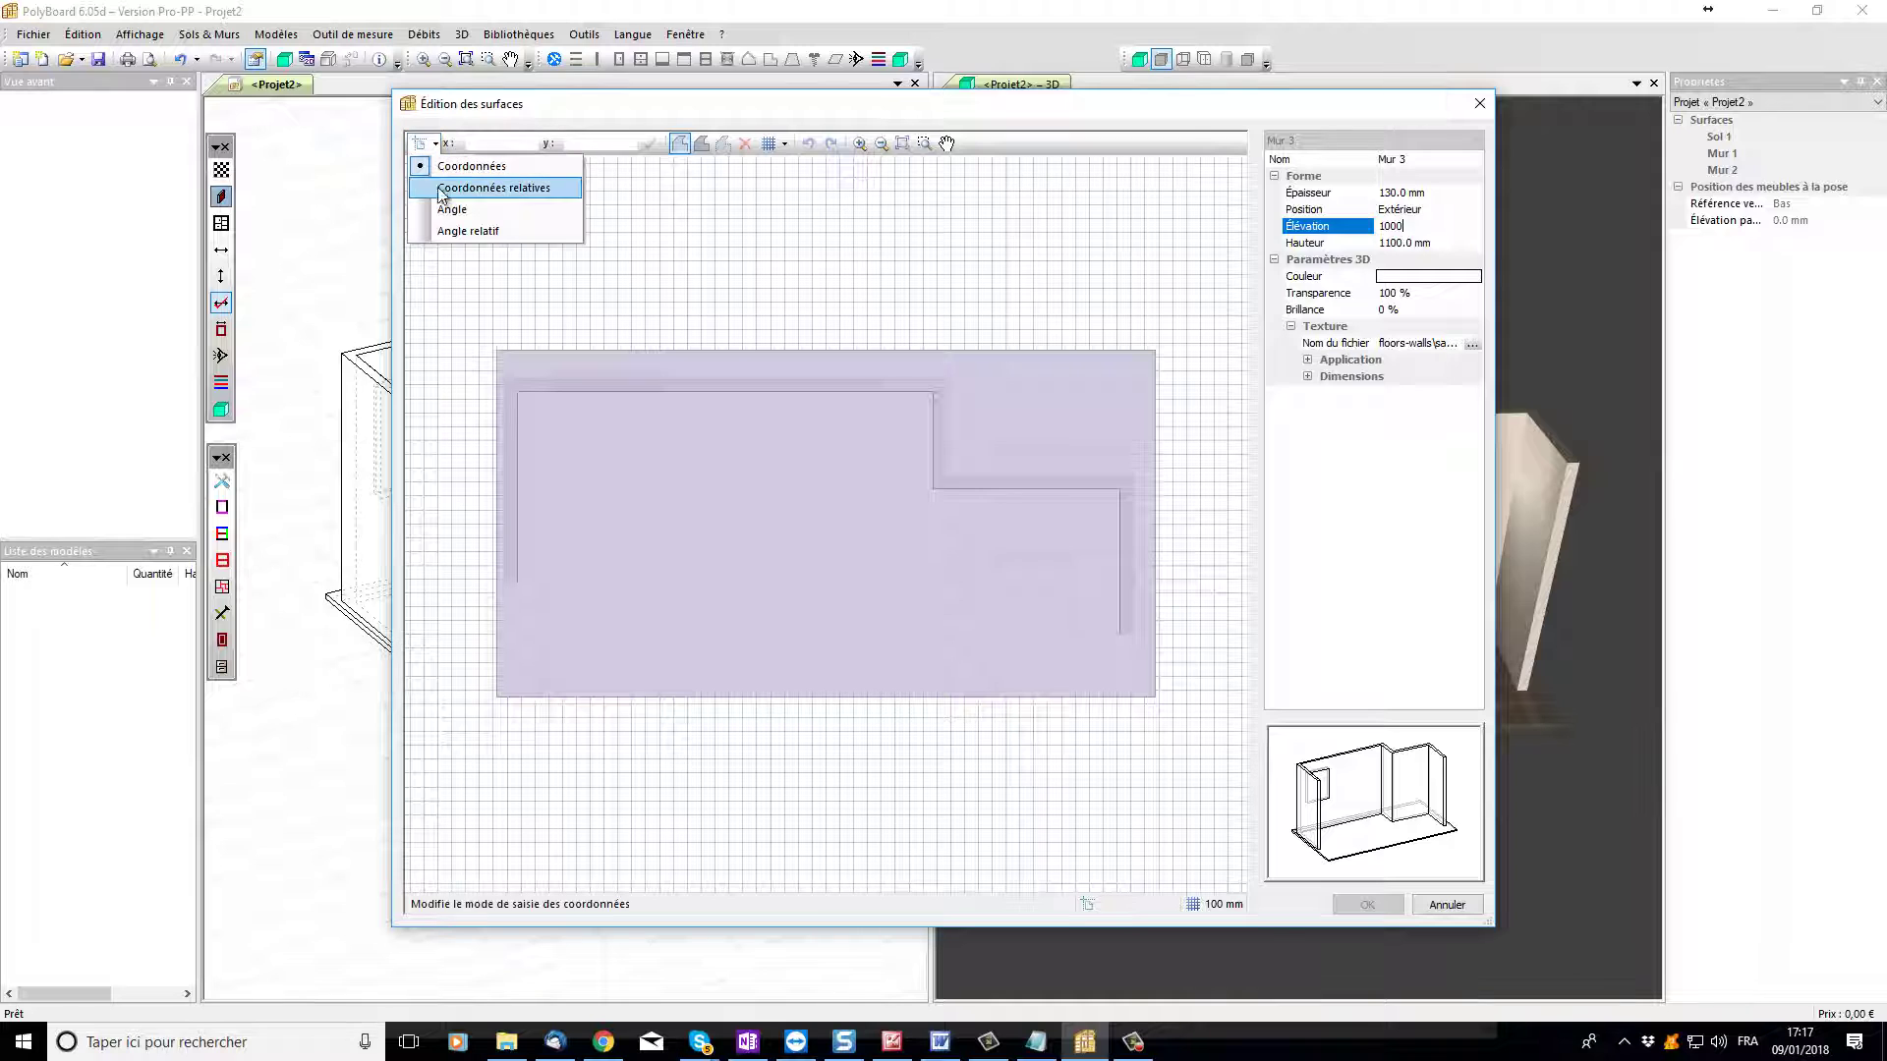
pyautogui.click(462, 236)
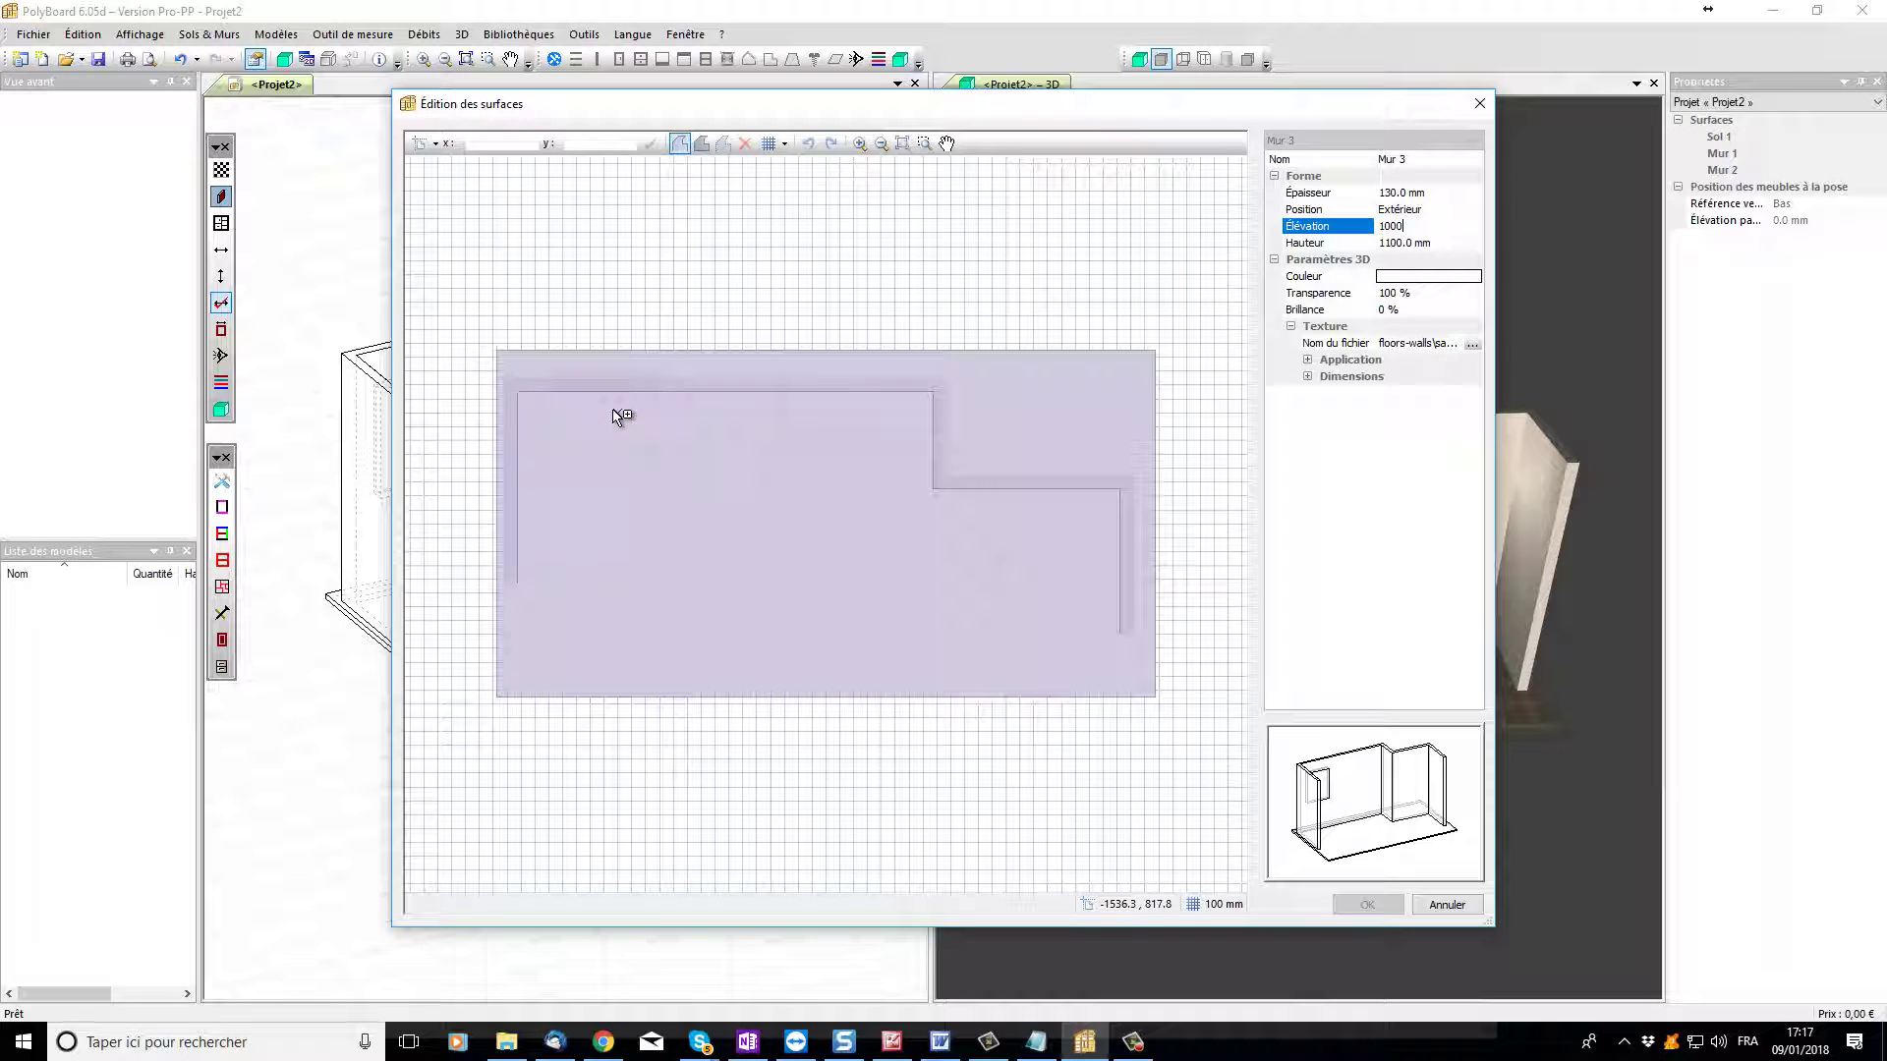
pyautogui.press('Return')
# Step: Draw a 600 mm segment at angle 0 along the back wall, starting from the first window's right end
pyautogui.scroll(1, 753, 462)
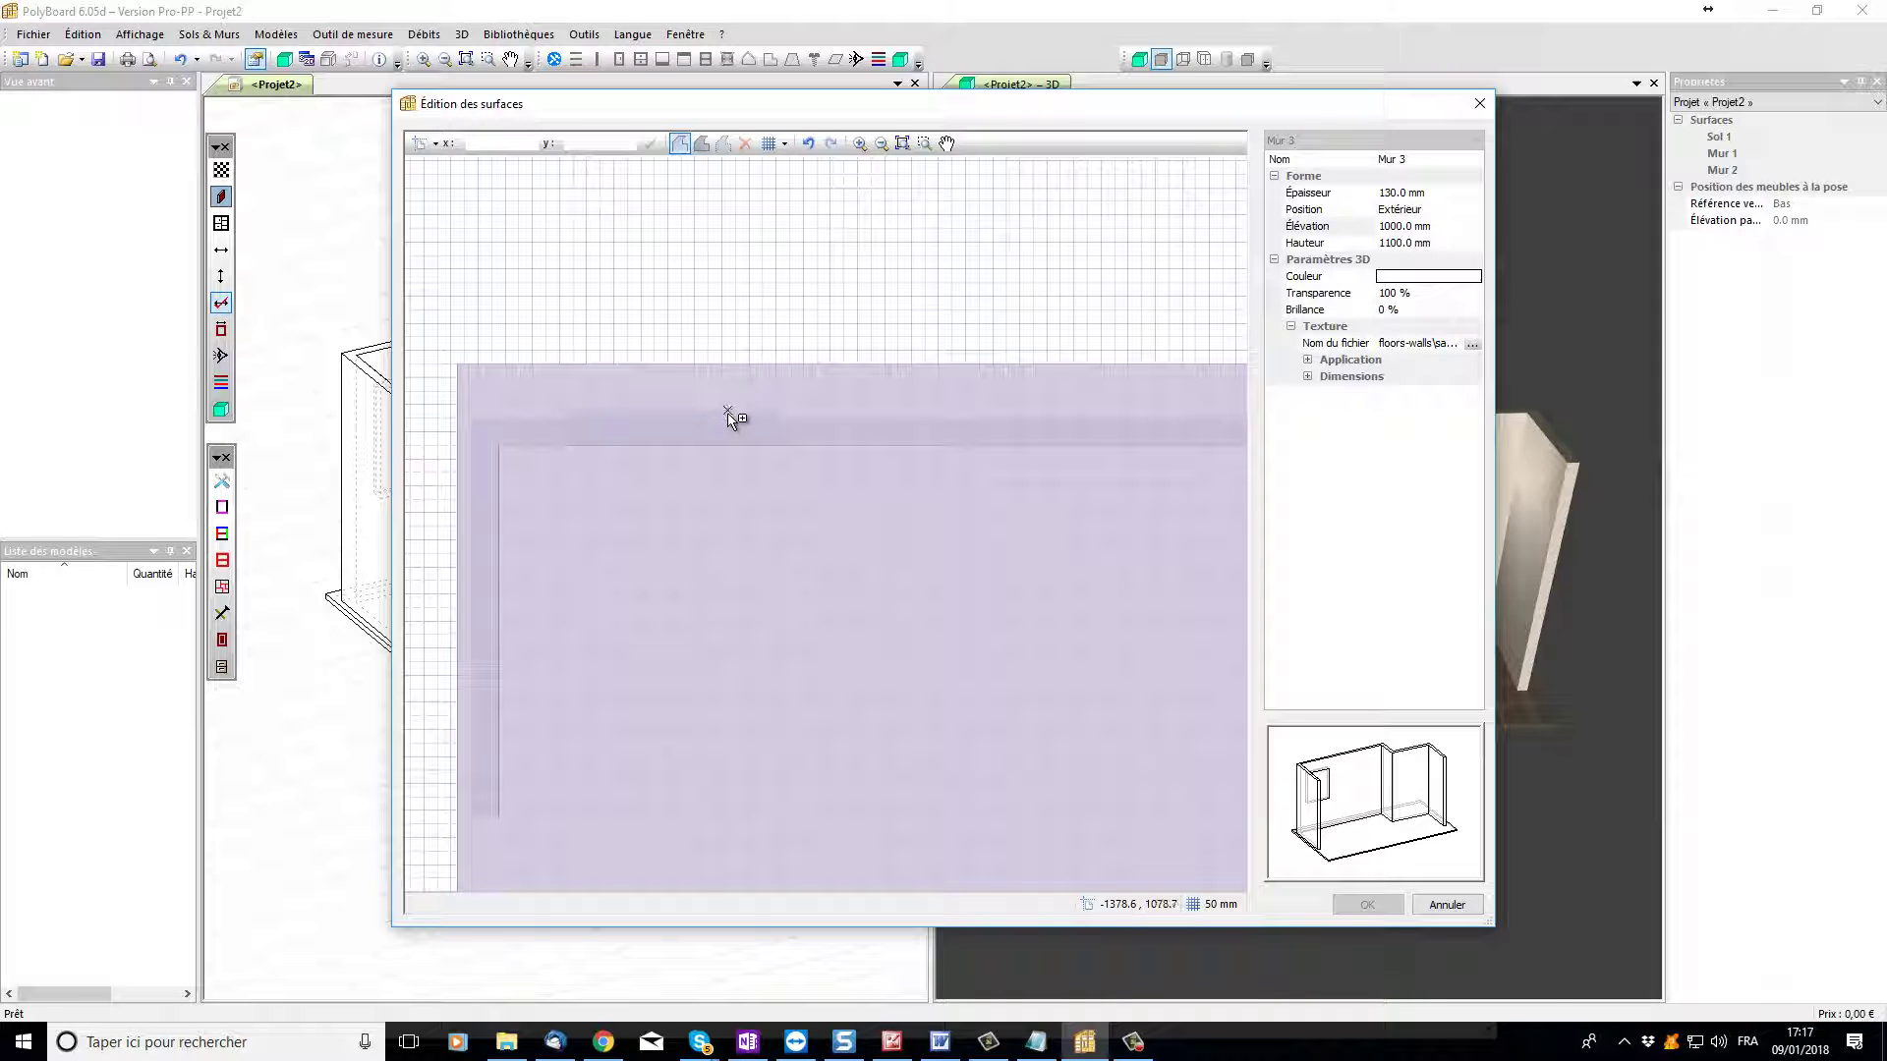
pyautogui.click(782, 445)
pyautogui.click(929, 449)
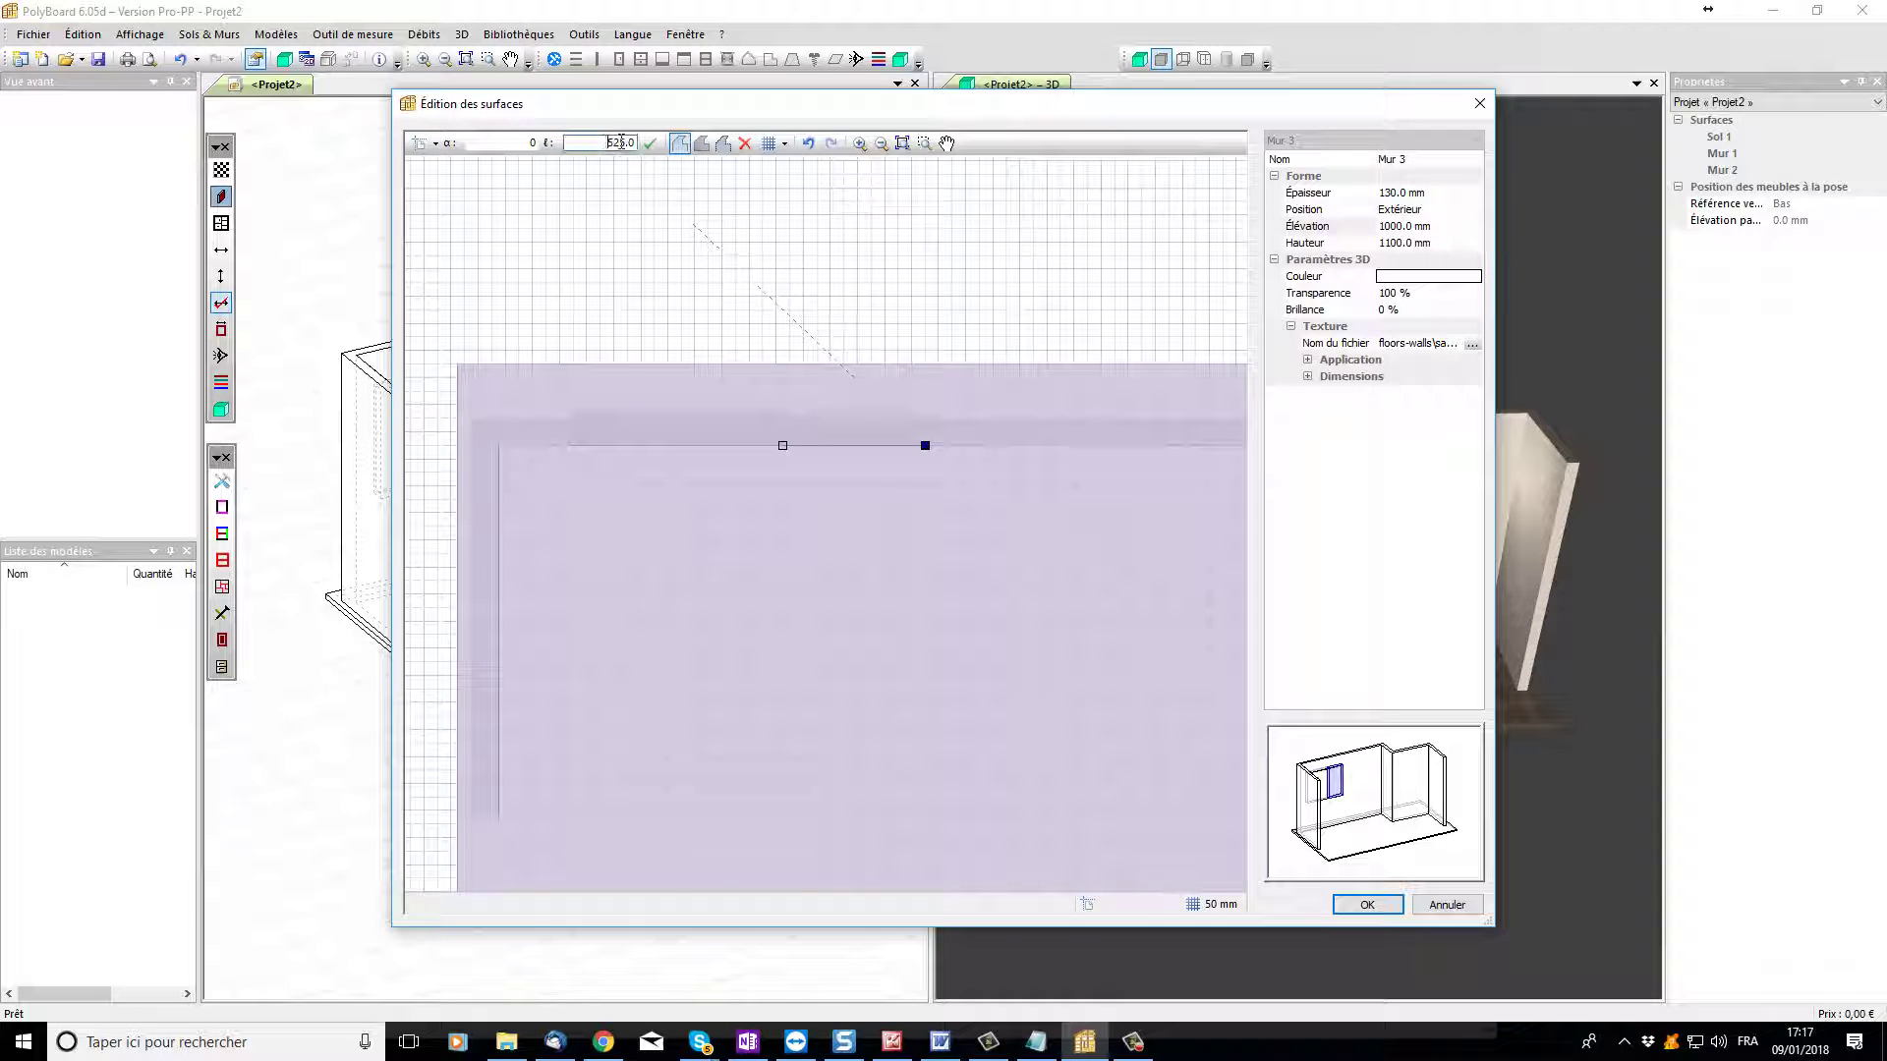
pyautogui.moveTo(606, 142); pyautogui.dragTo(634, 143)
pyautogui.write('600')
pyautogui.click(650, 144)
# Step: Add an 1100 mm segment at relative angle 180 along the back wall, delete the offset's starting point, and validate the second window surface
pyautogui.click(1103, 446)
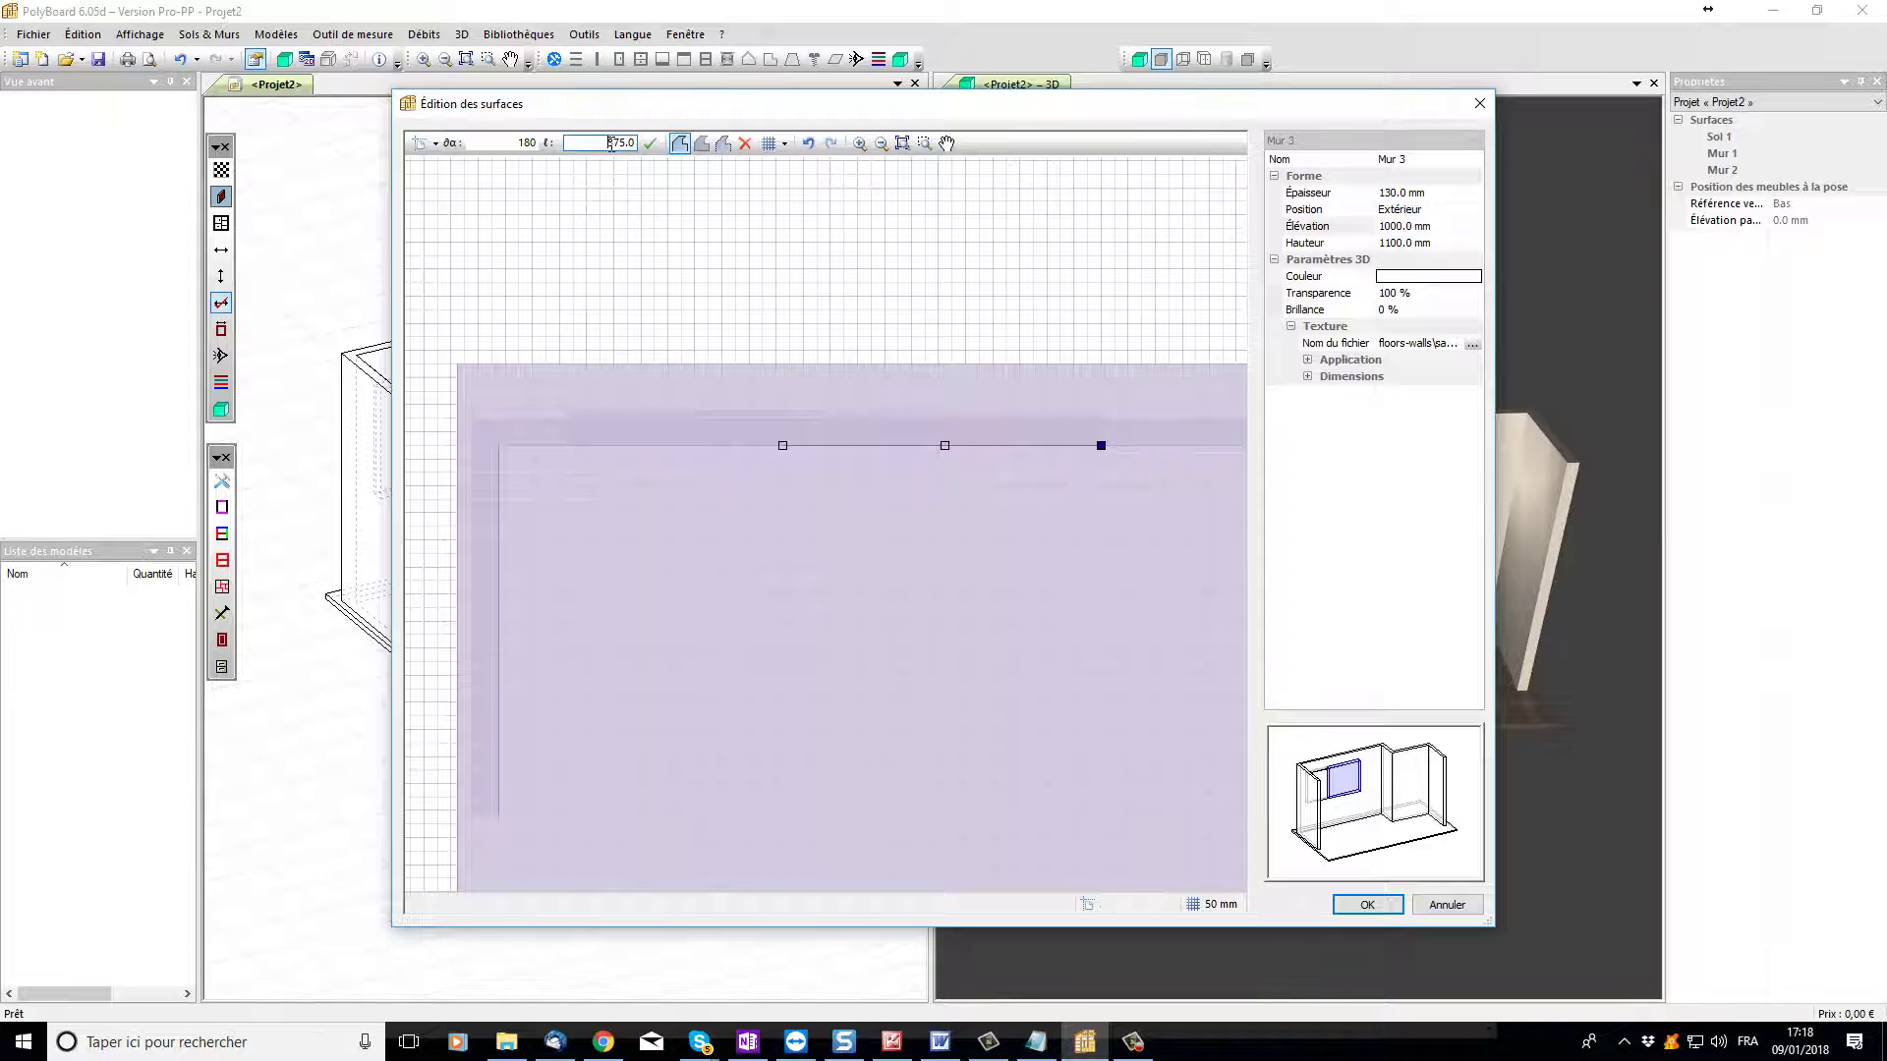
pyautogui.write('1100')
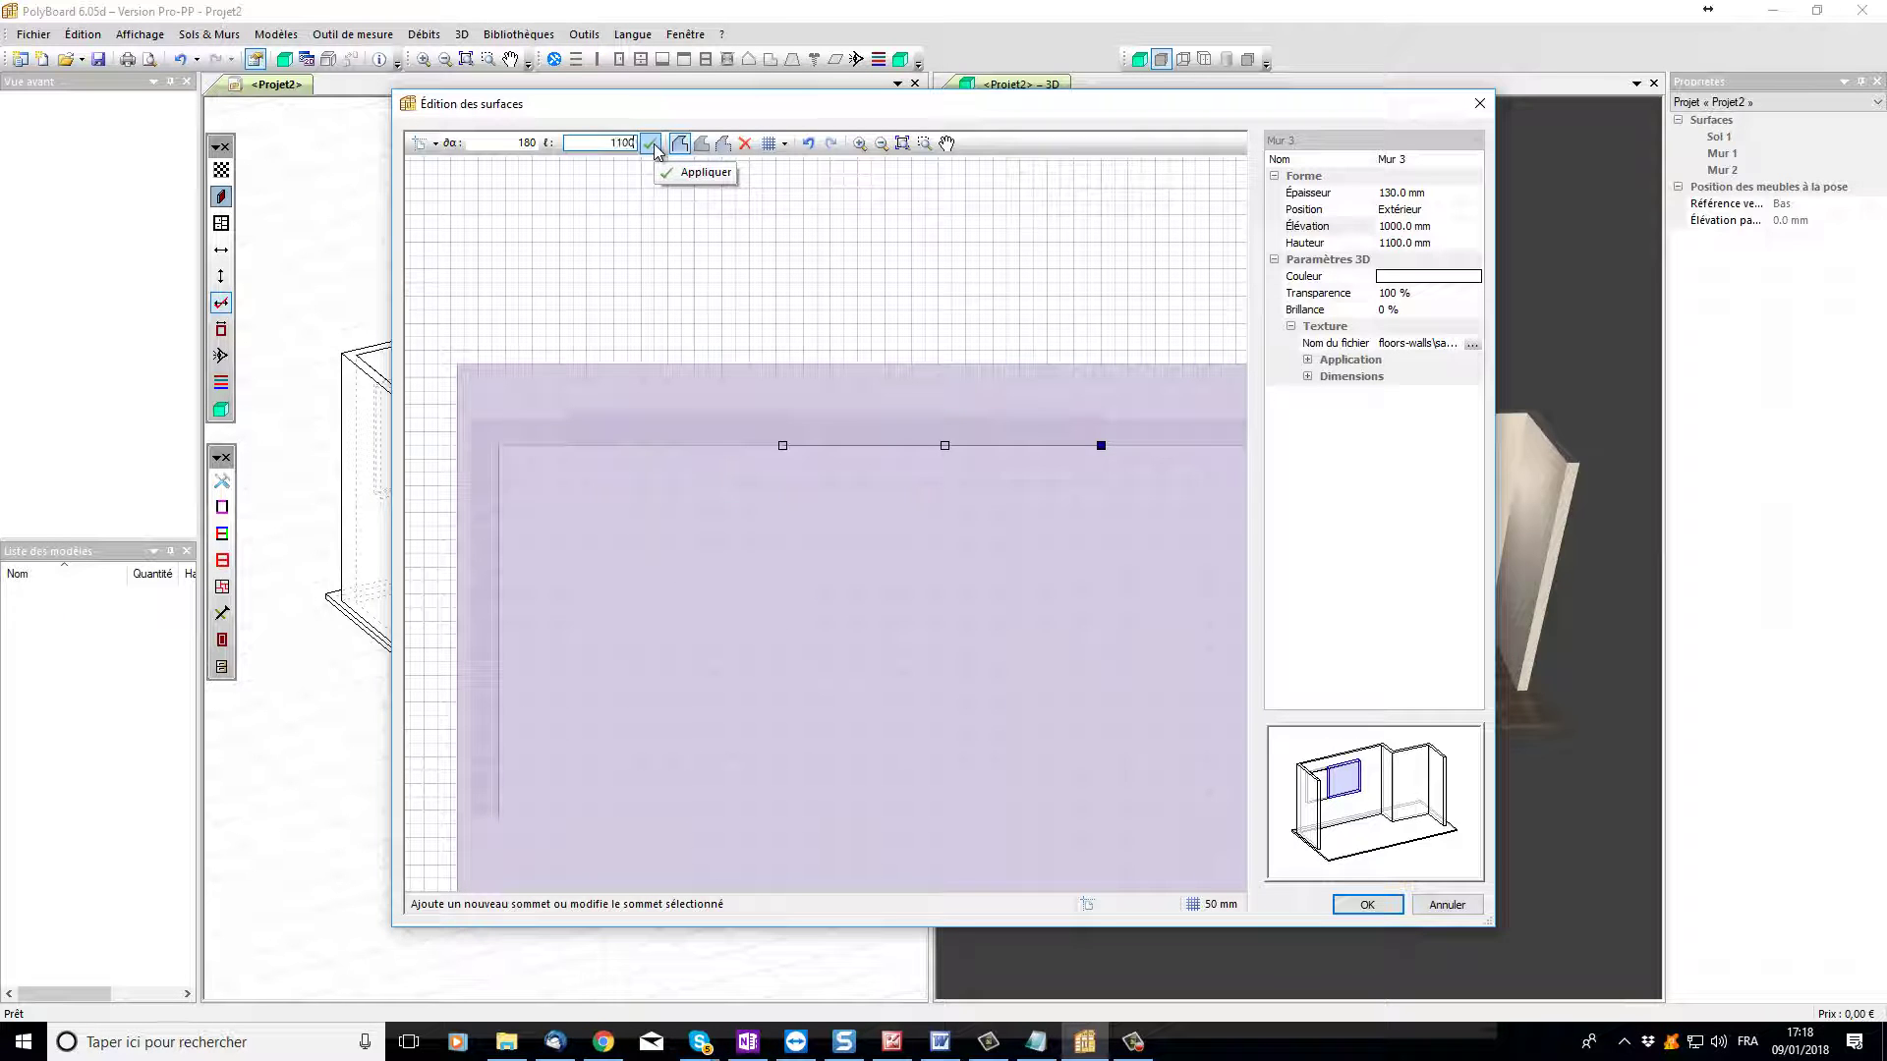
pyautogui.click(650, 144)
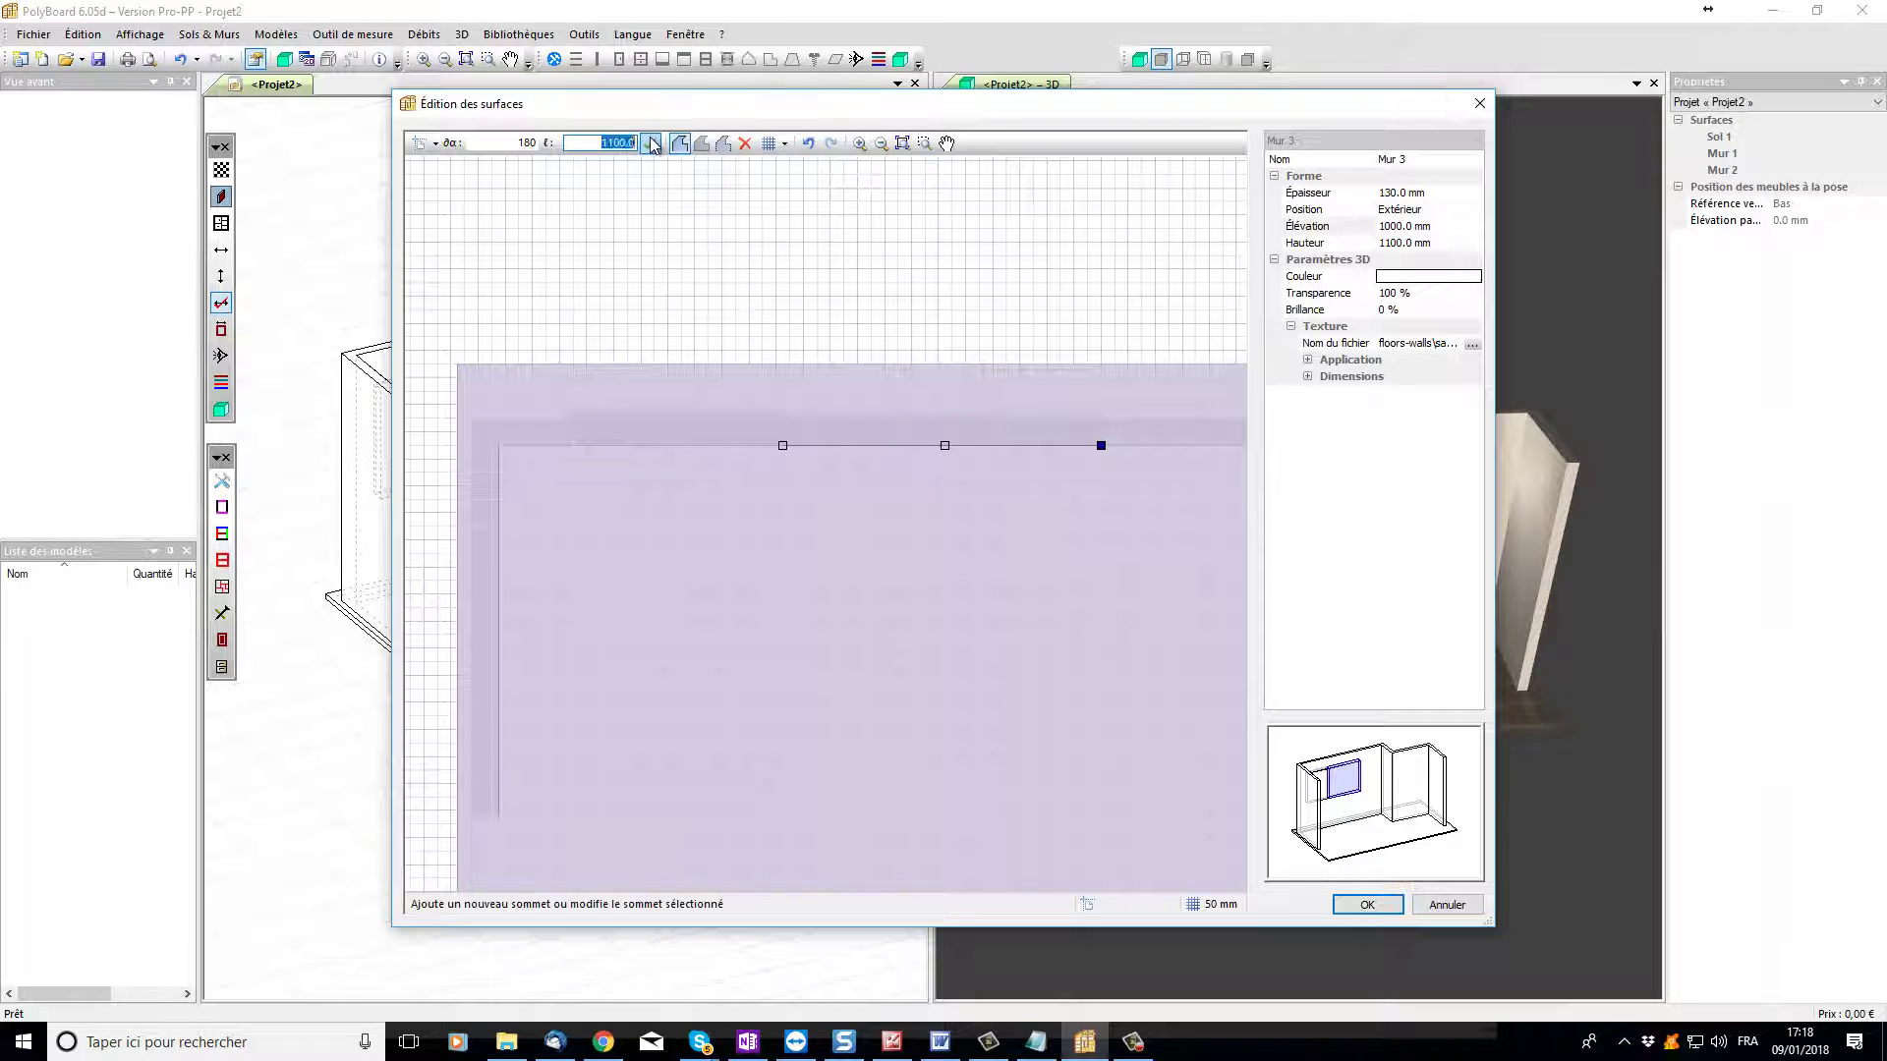
pyautogui.click(784, 445)
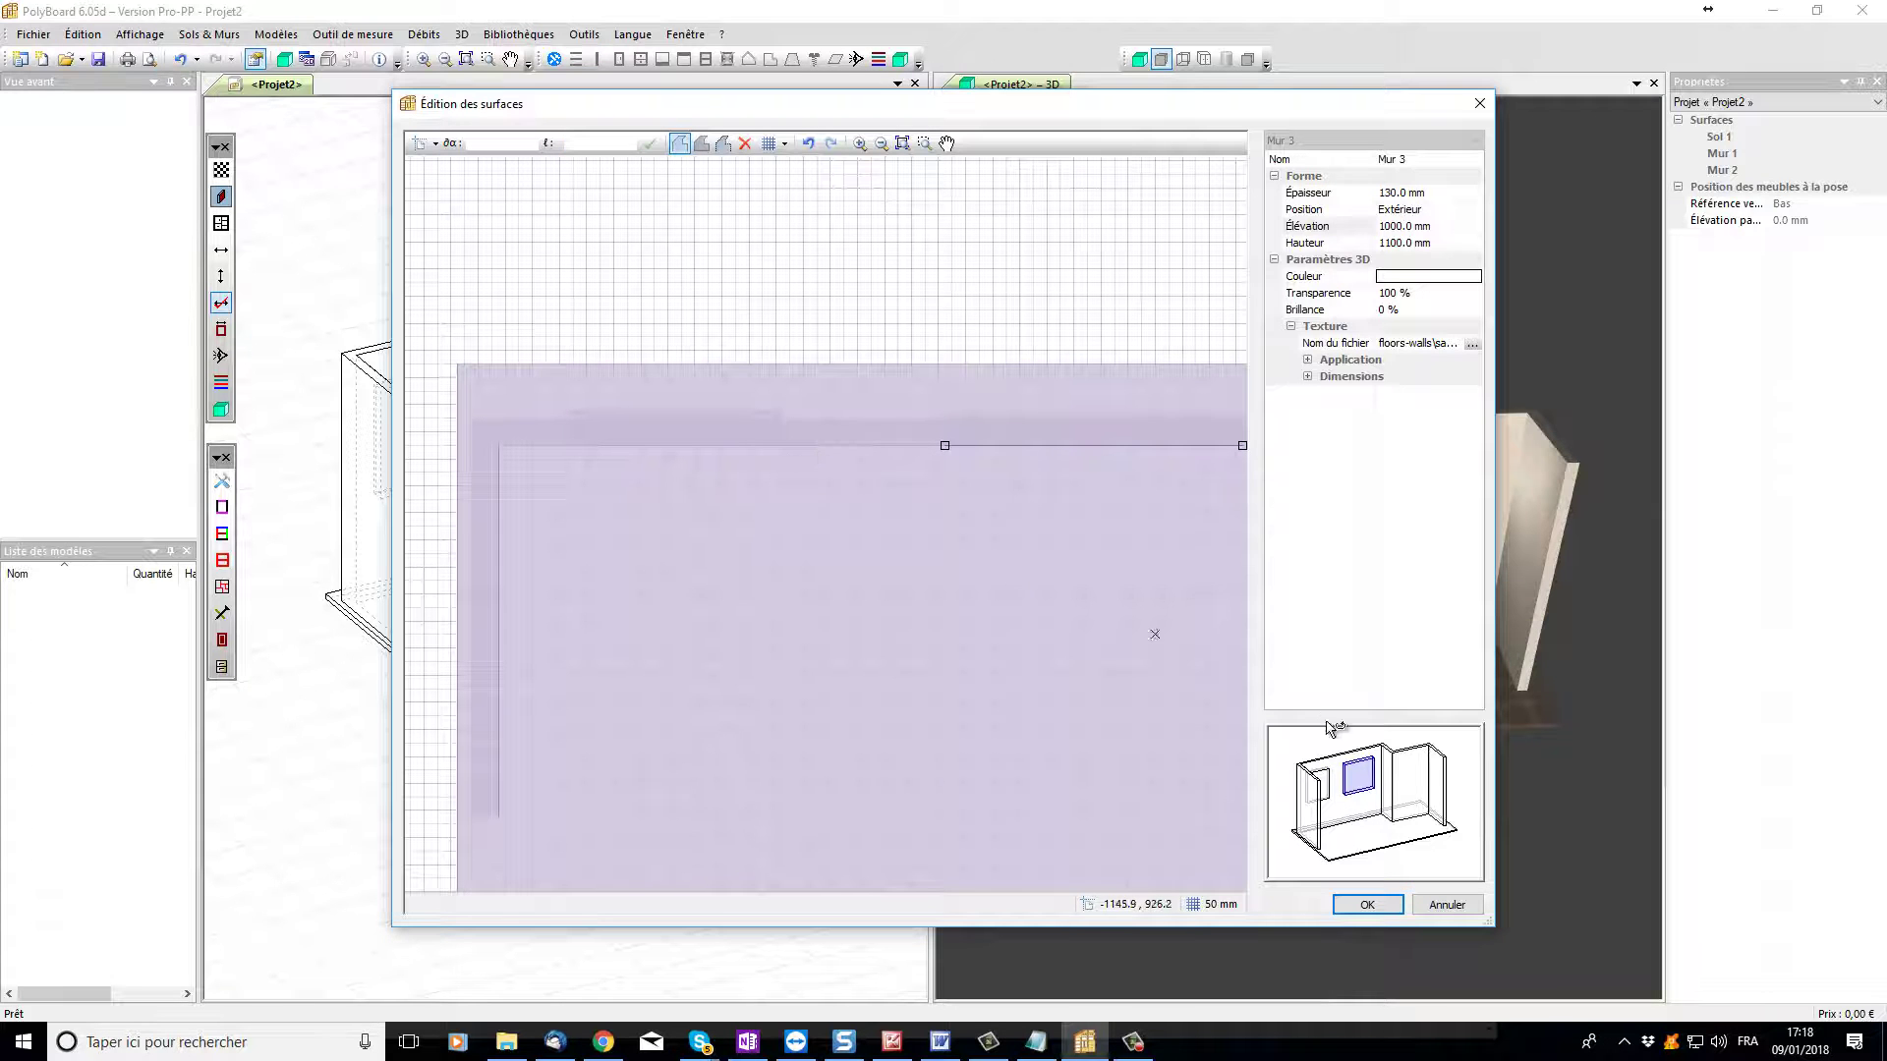
pyautogui.click(1365, 903)
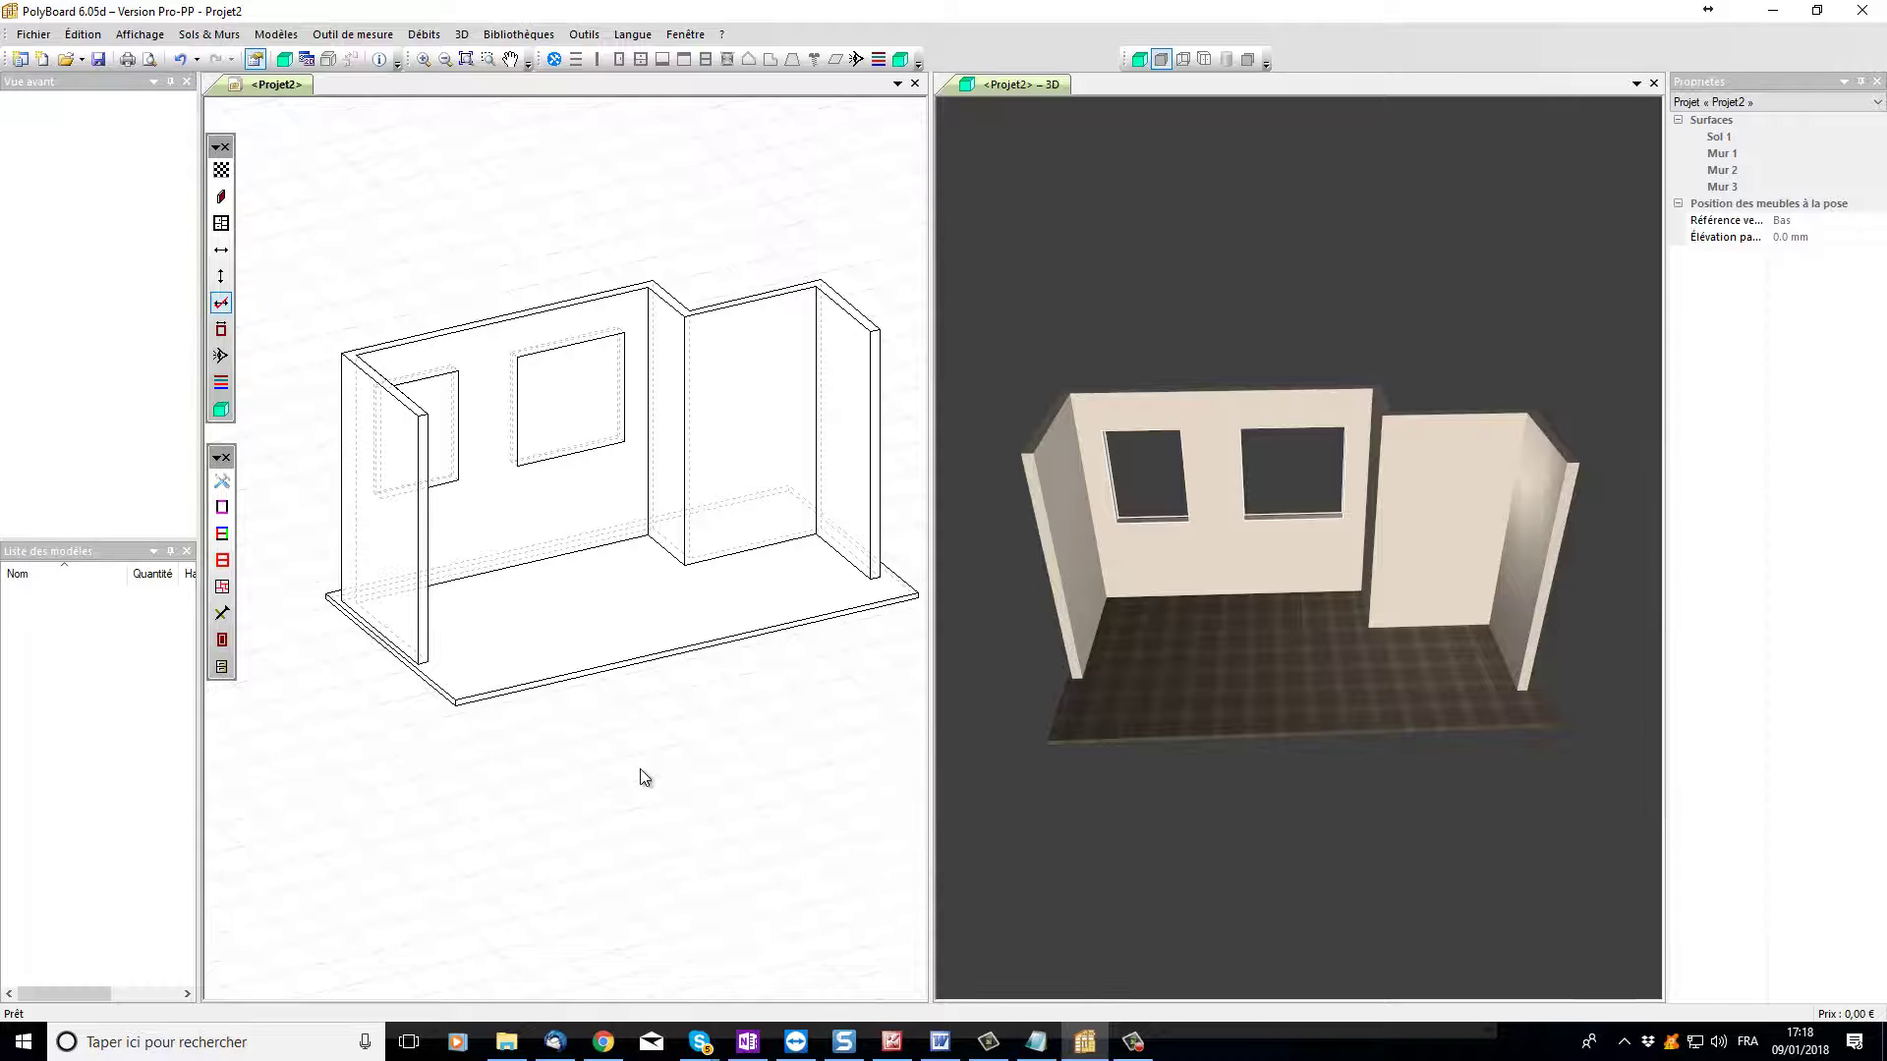
# Step: Consult the room's front view image, then start another wall surface with a 2100 mm height and relative angle point entry
pyautogui.click(898, 1042)
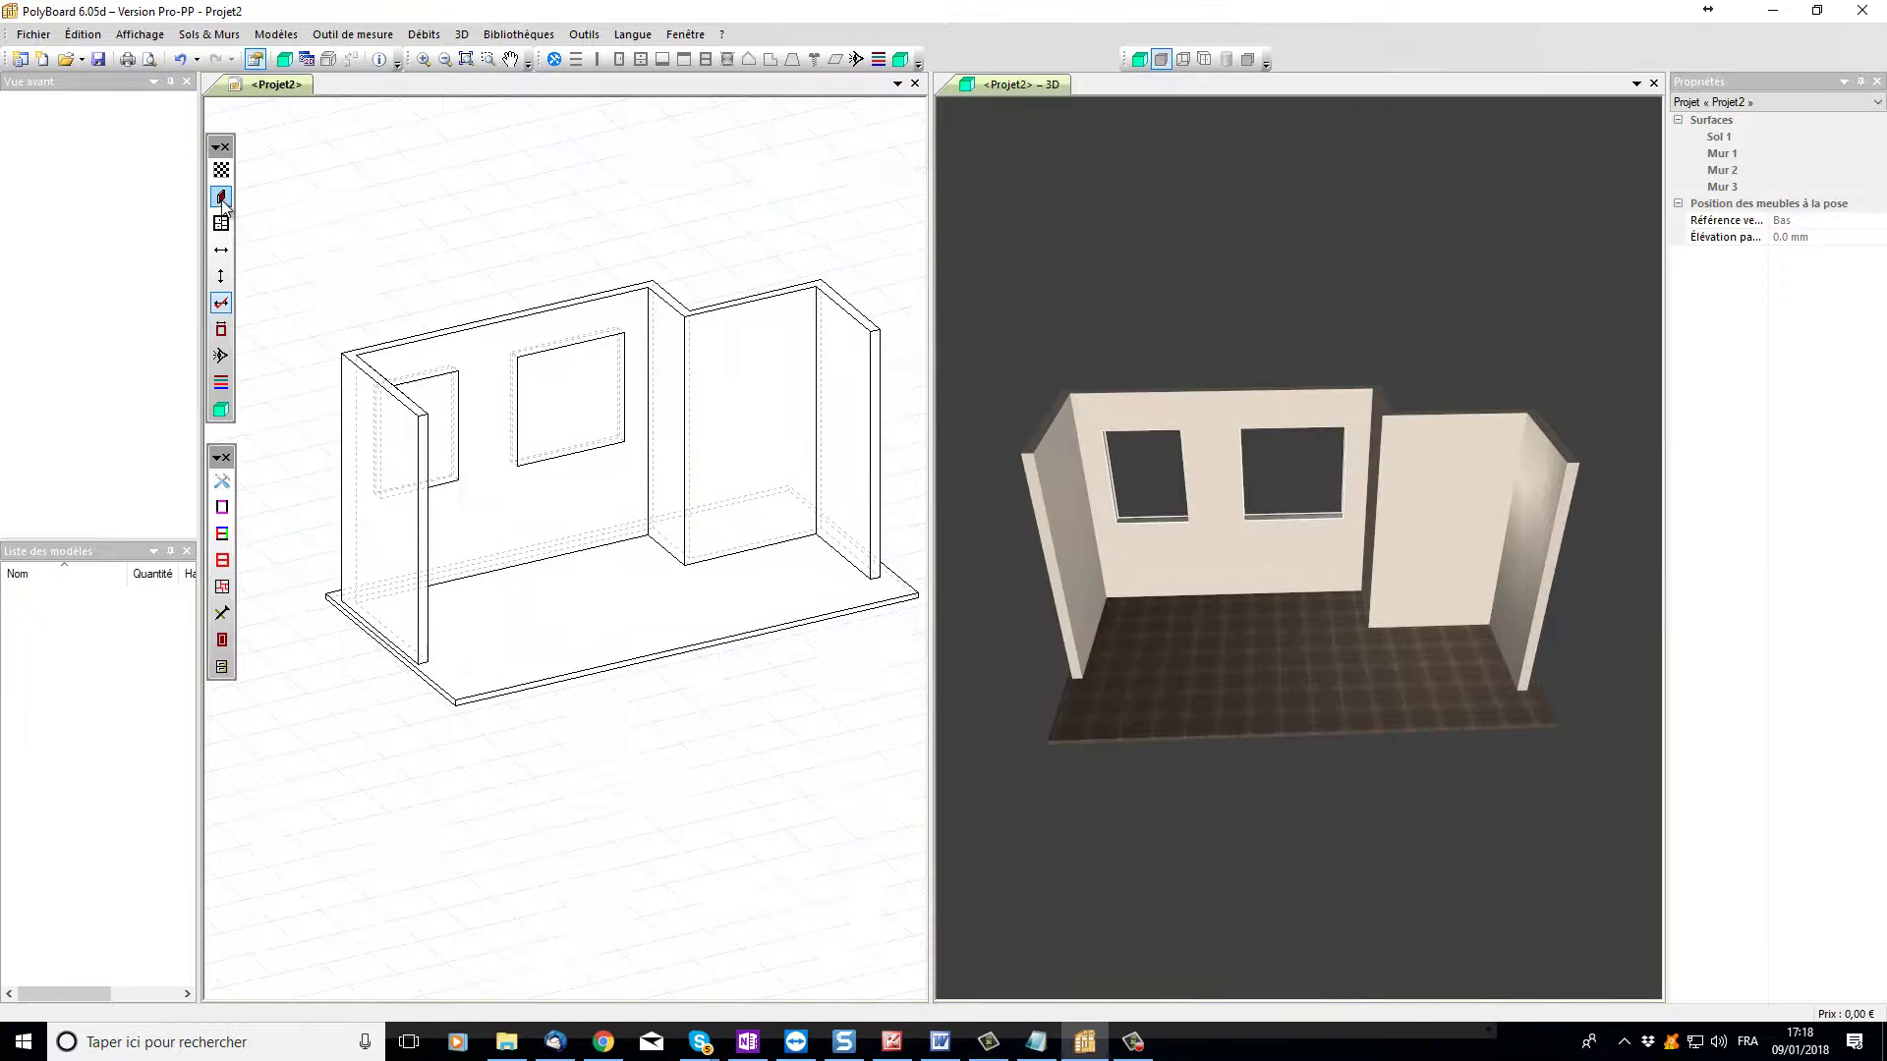
pyautogui.click(221, 197)
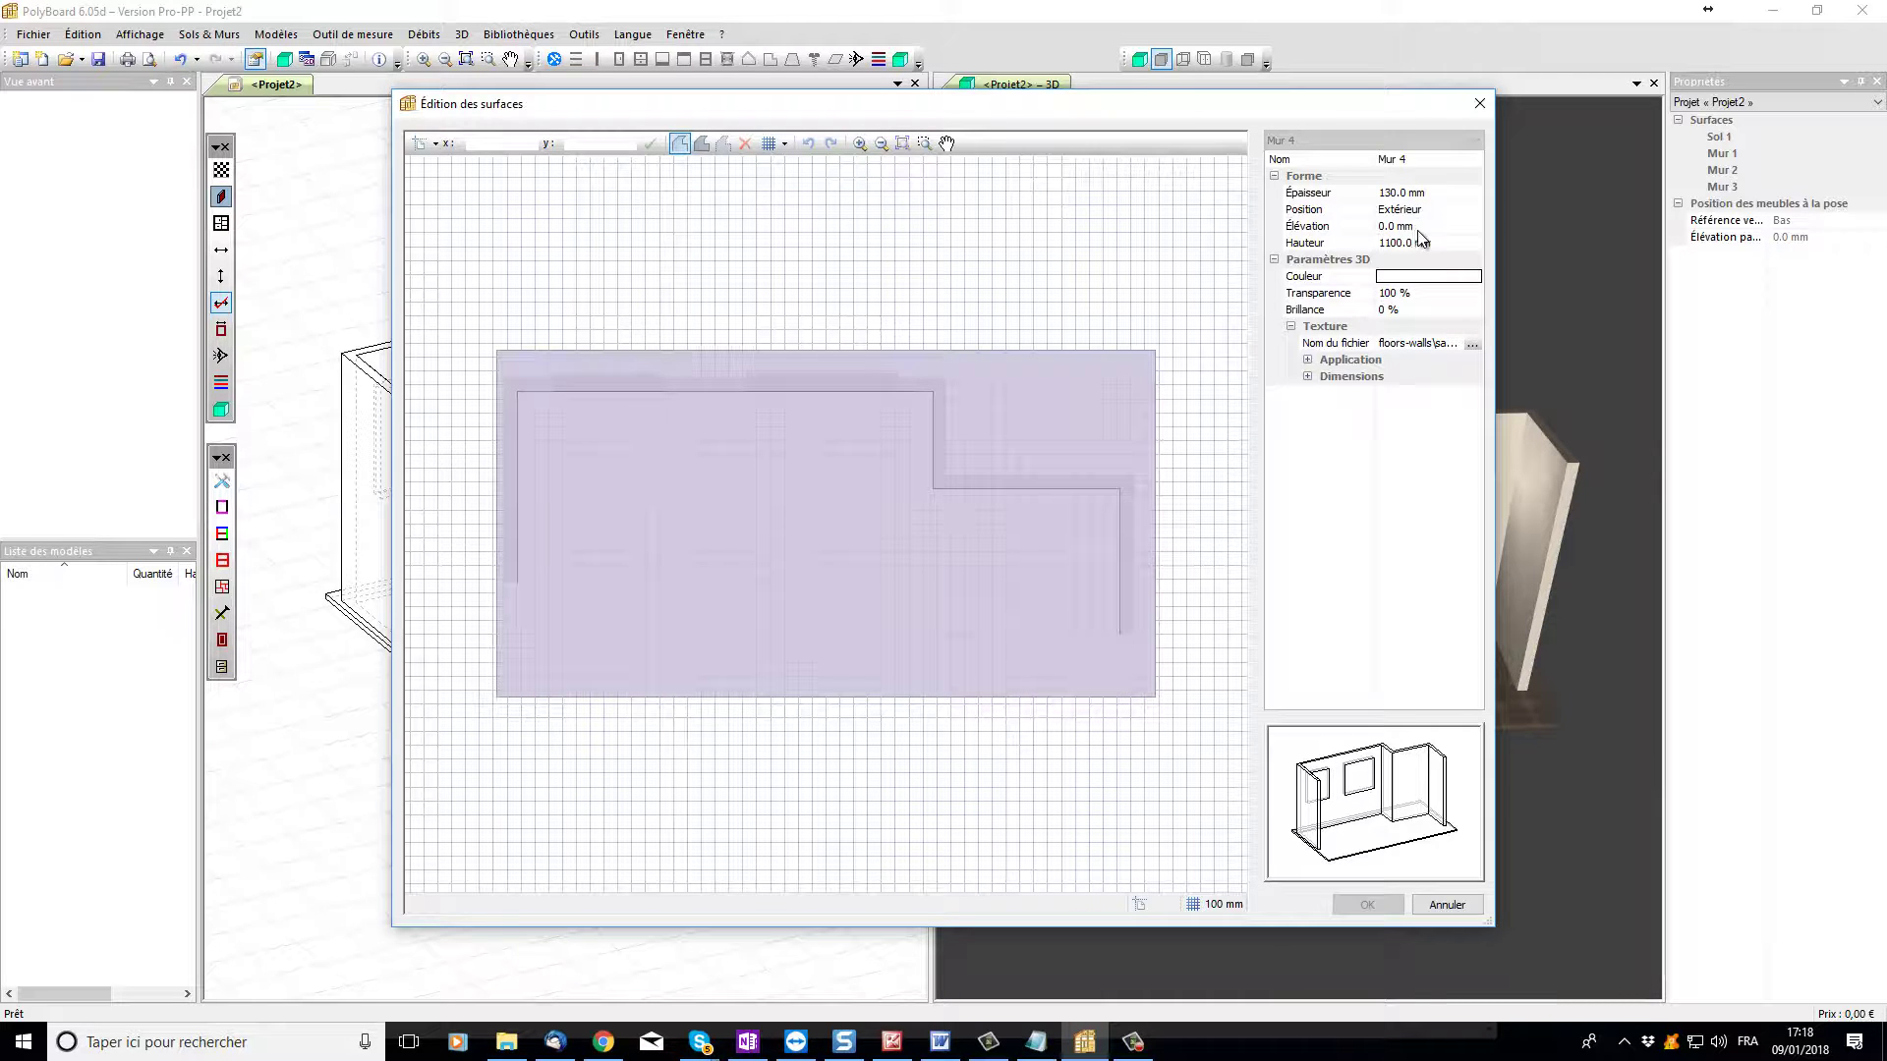
pyautogui.click(1455, 246)
pyautogui.click(1405, 243)
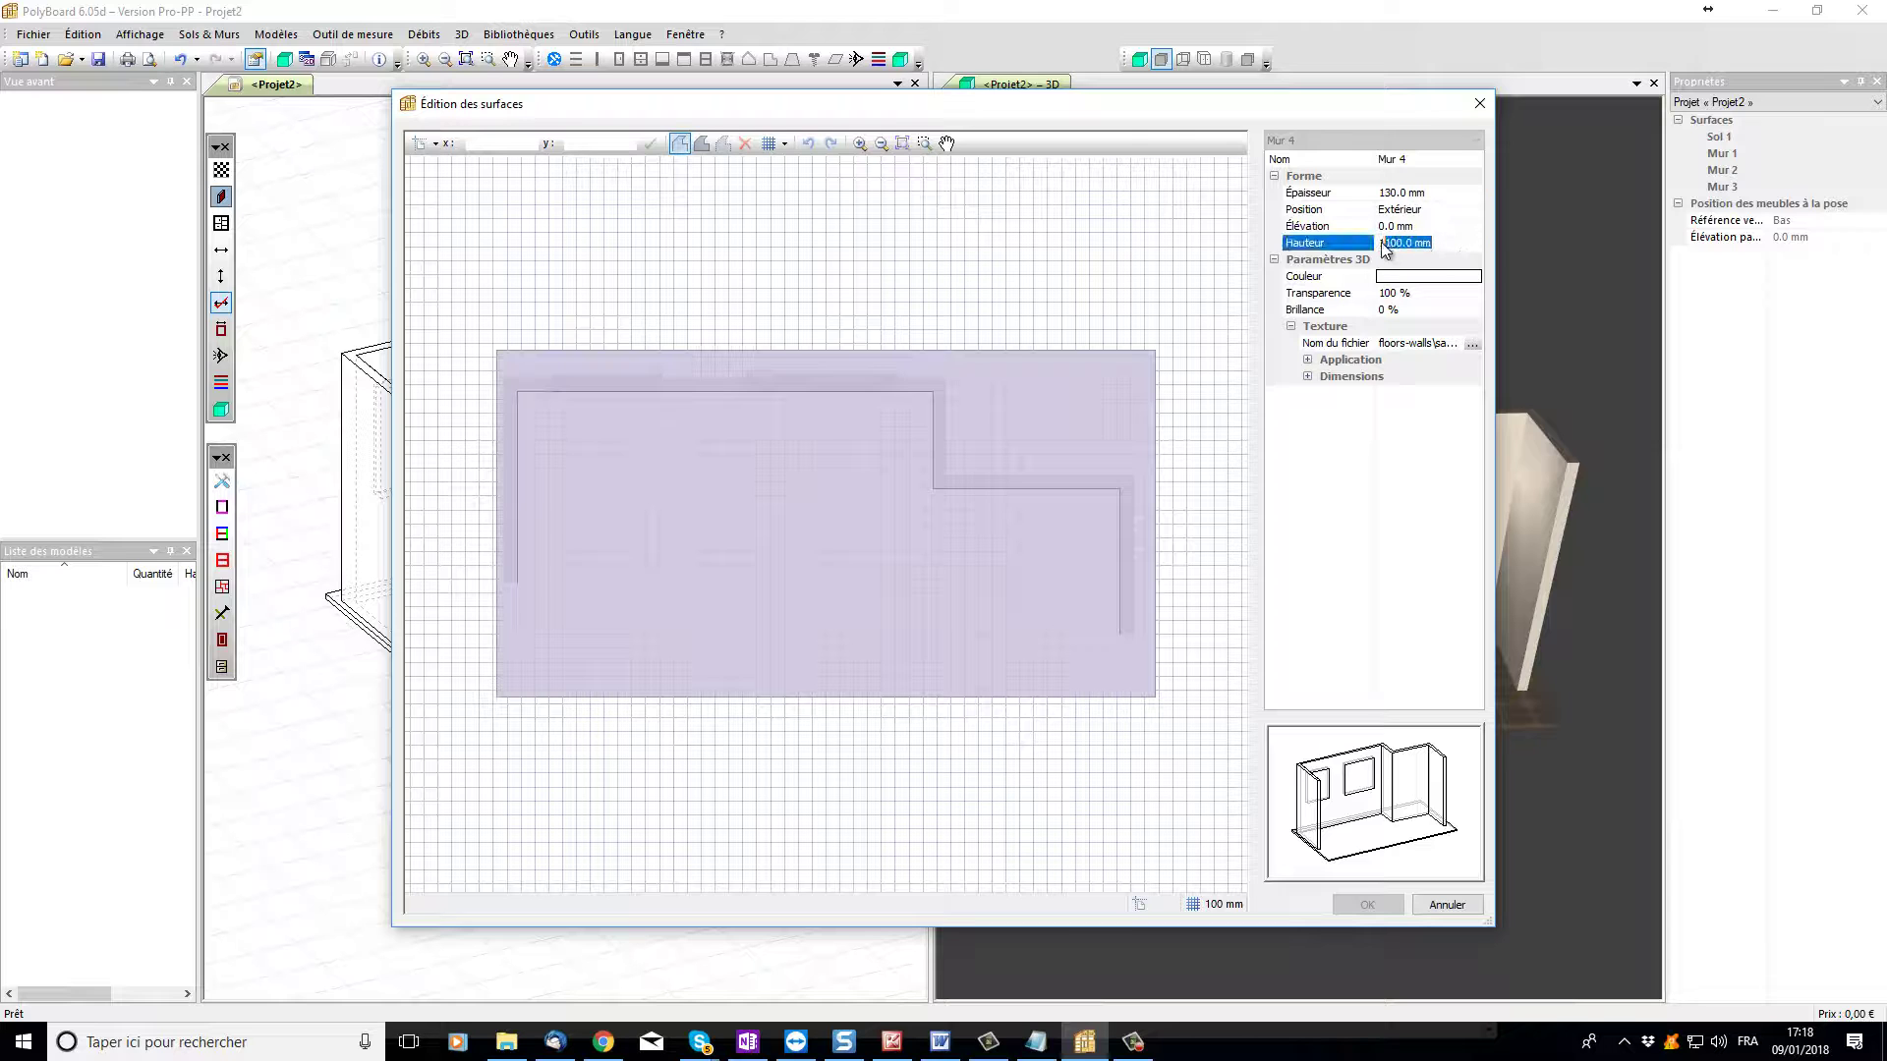
pyautogui.write('2100')
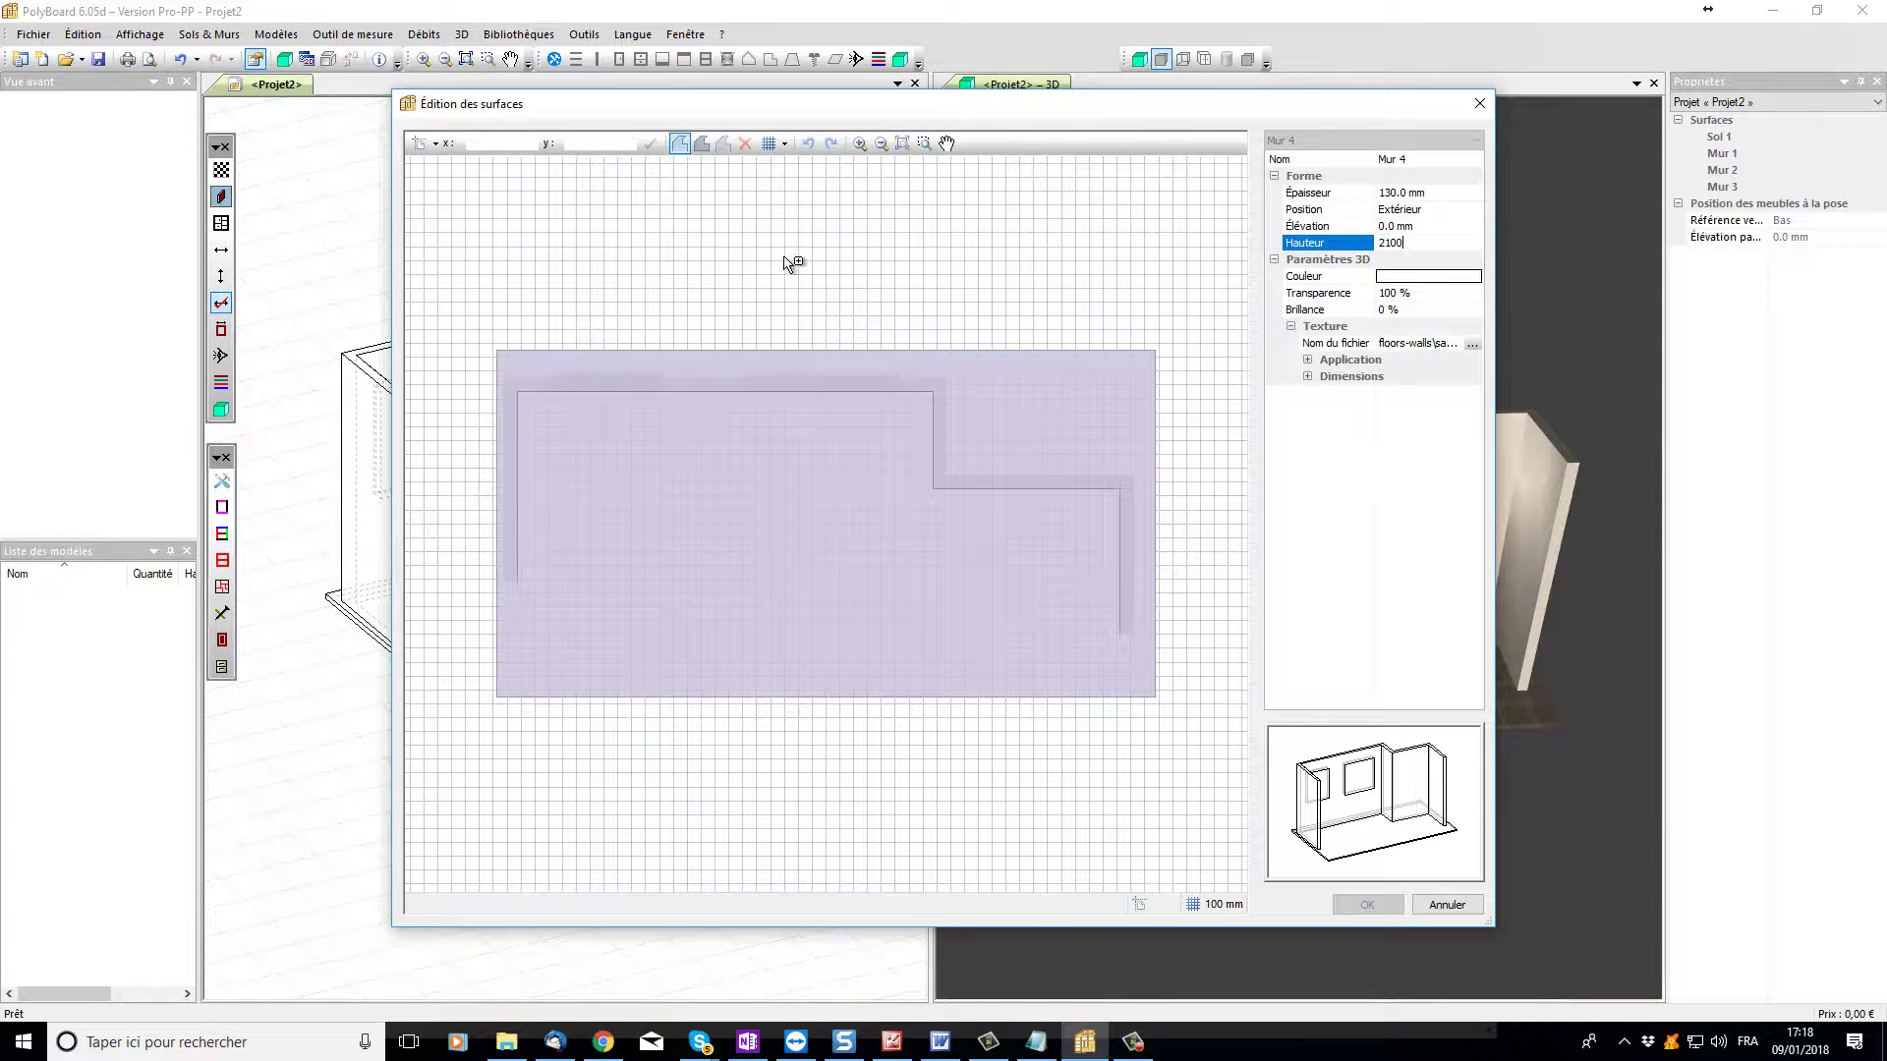
pyautogui.click(432, 143)
pyautogui.click(447, 229)
# Step: Draw a 280 mm segment at angle 0 along the stepped-forward wall section, starting from its inner corner
pyautogui.click(932, 489)
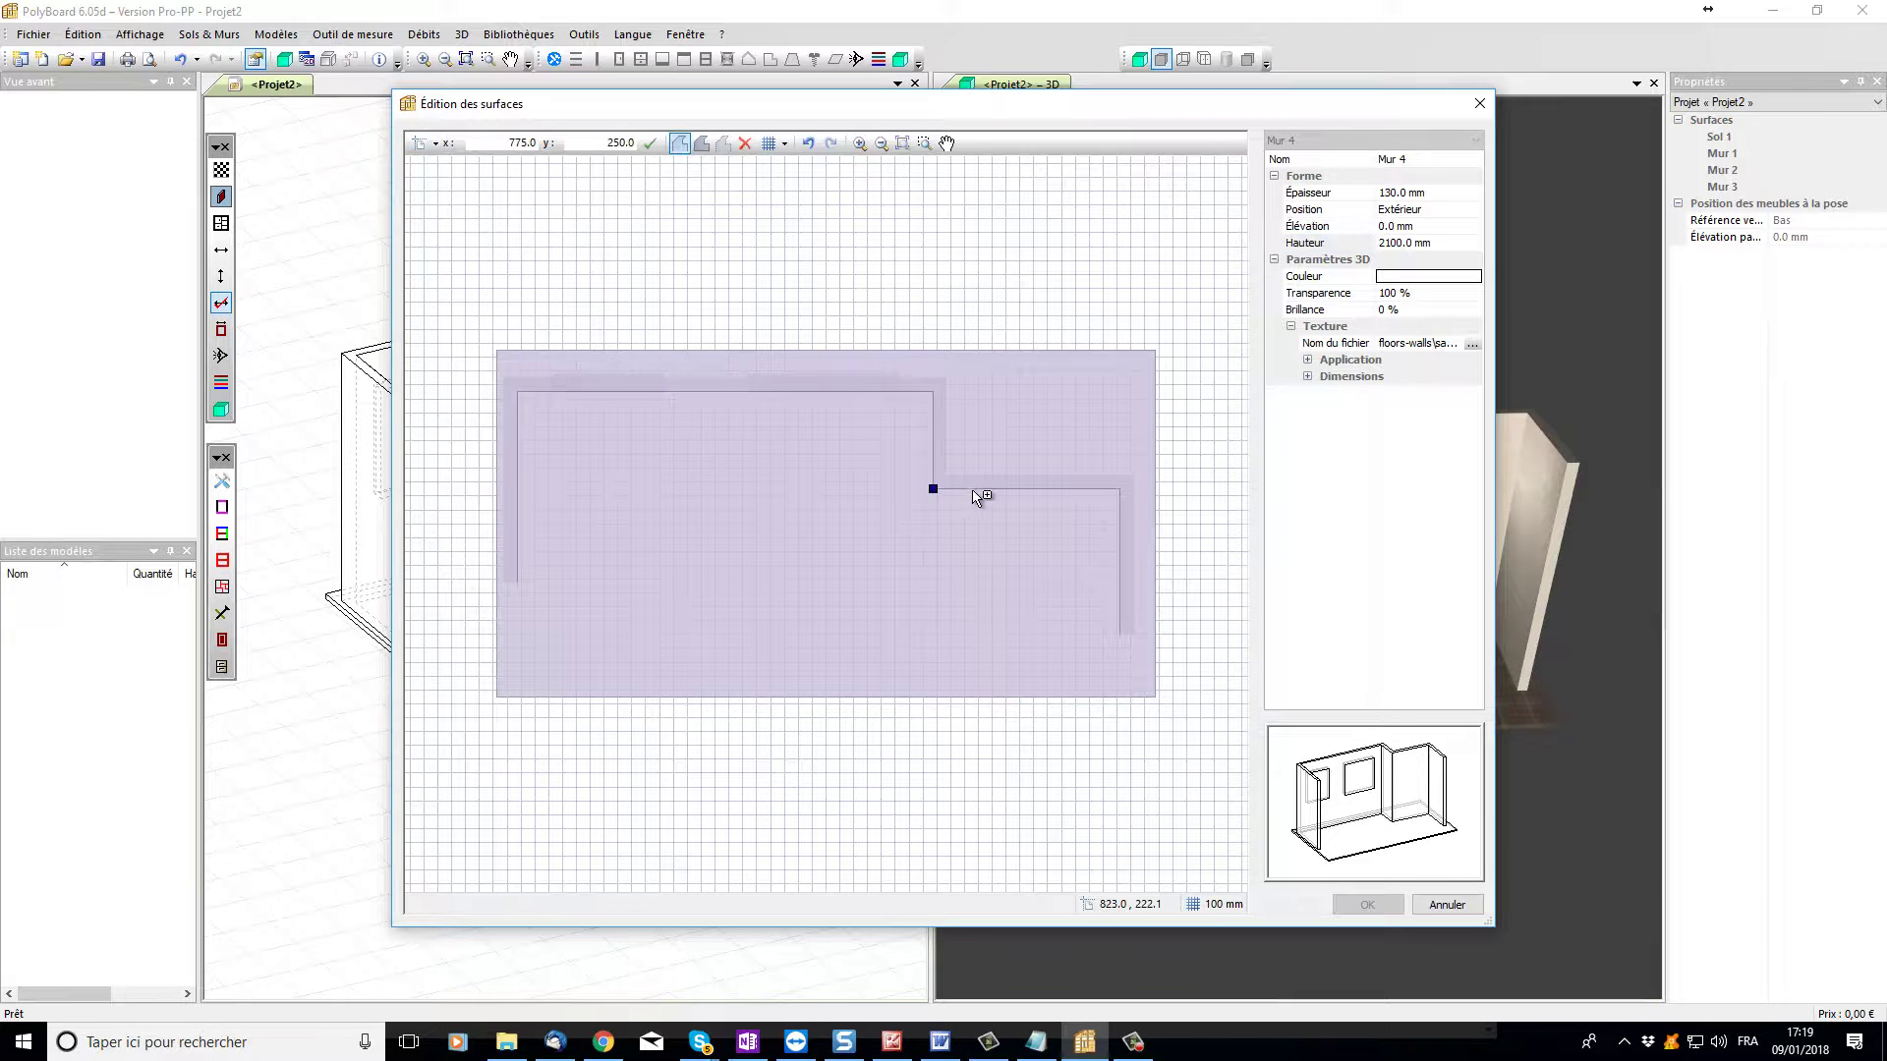
pyautogui.click(987, 489)
pyautogui.click(621, 143)
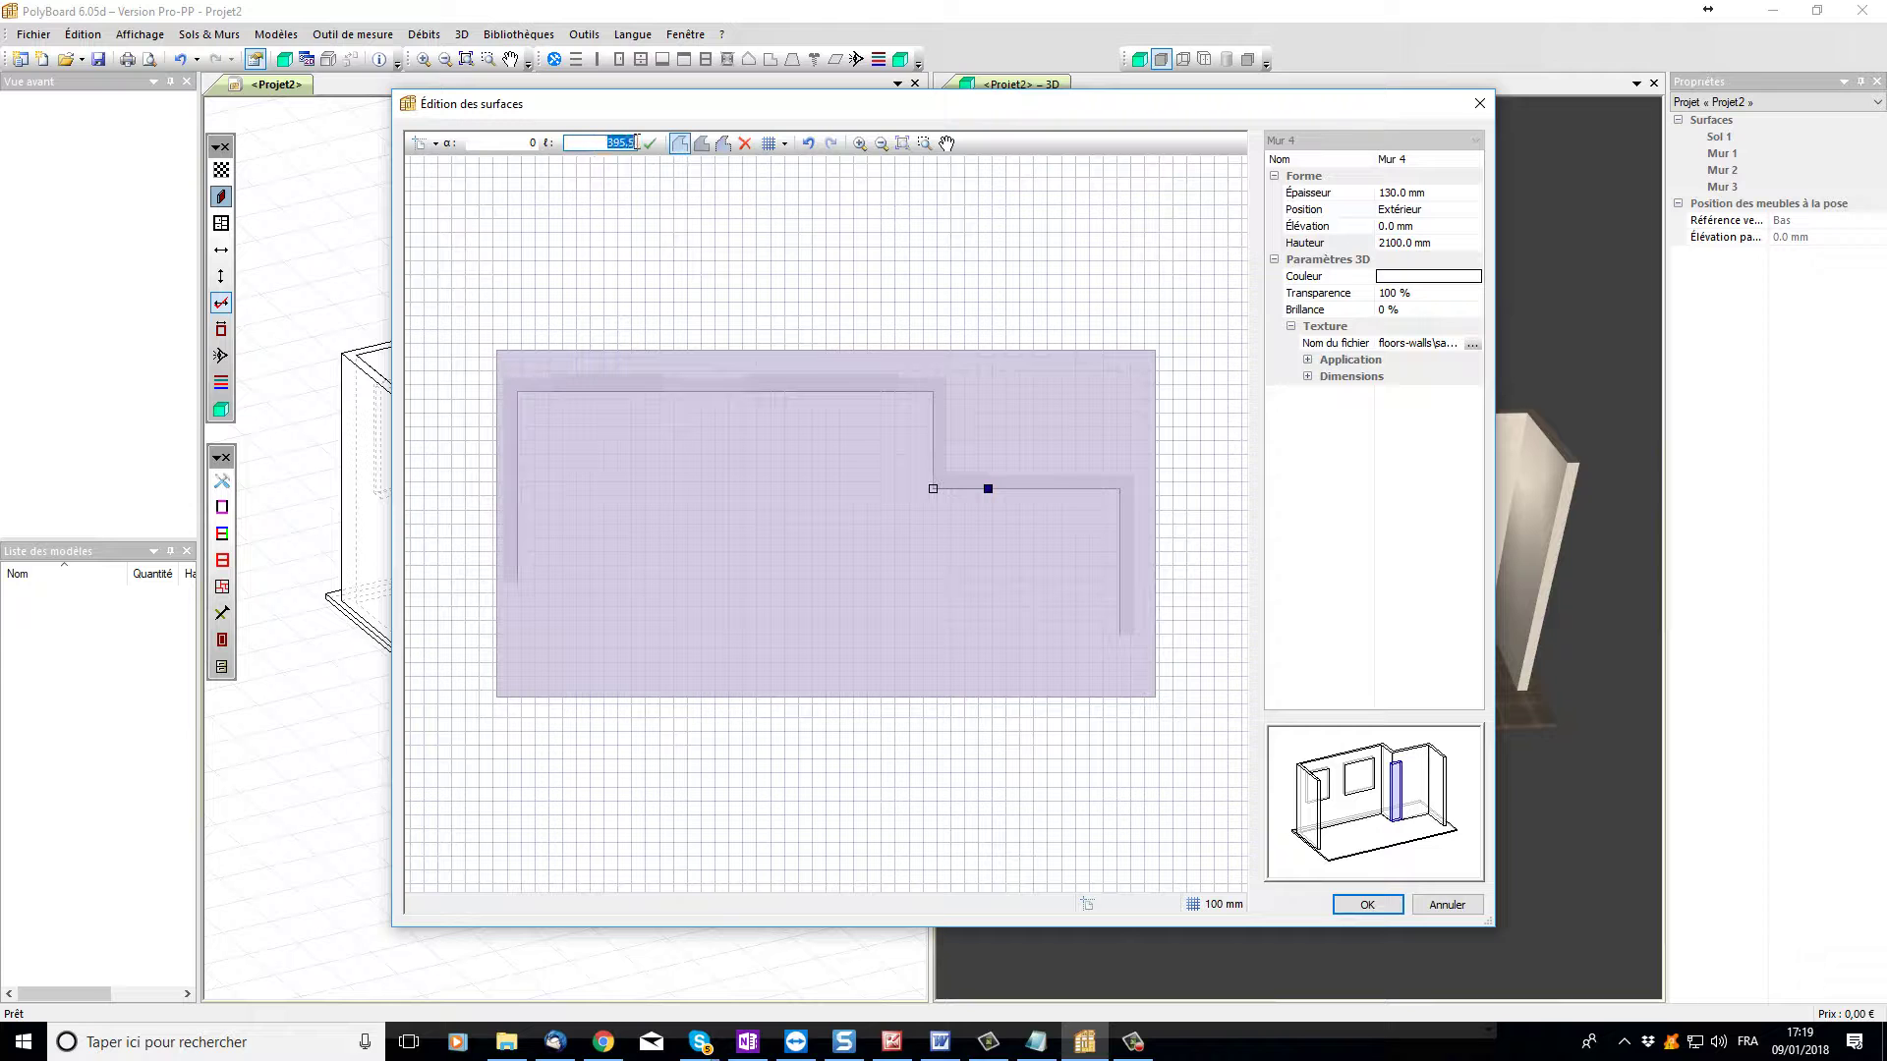
pyautogui.write('280')
pyautogui.press('Return')
# Step: Continue along that wall section with an 800 mm segment at relative angle 180 for the door width, and validate the surface
pyautogui.click(637, 143)
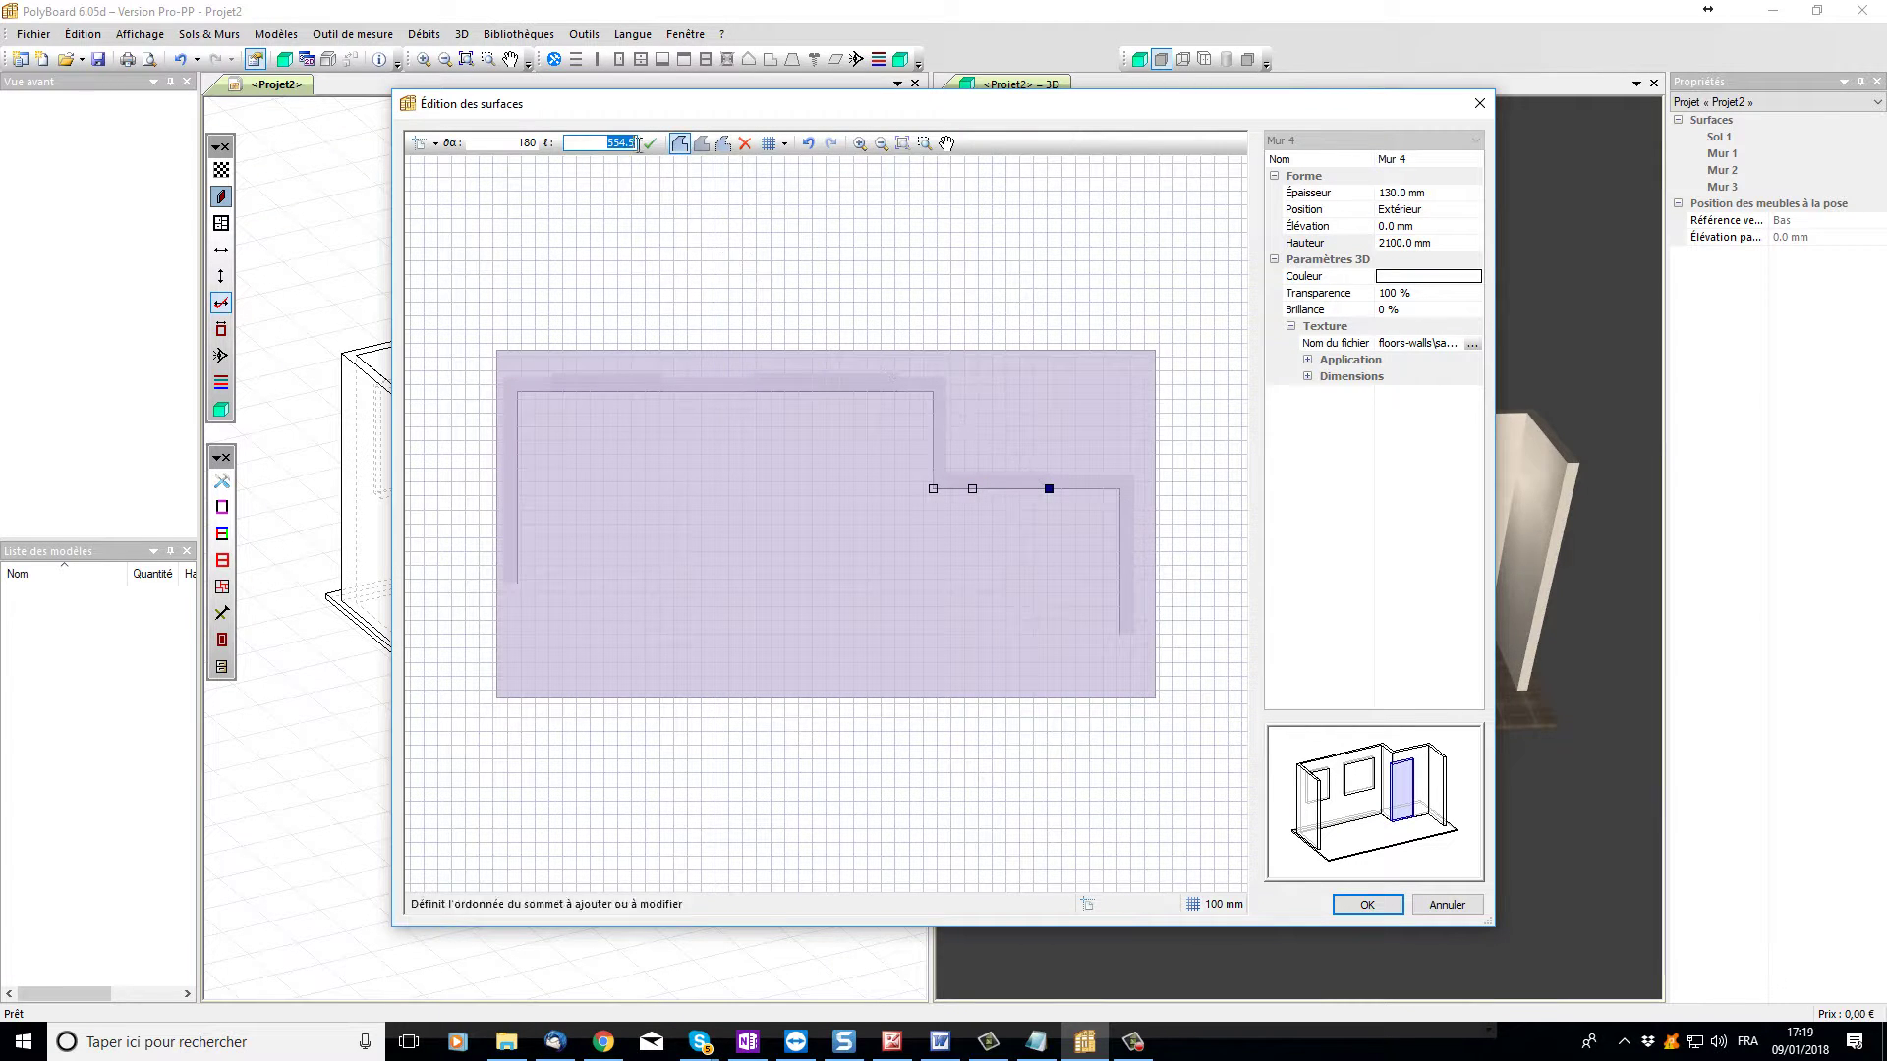
pyautogui.write('800')
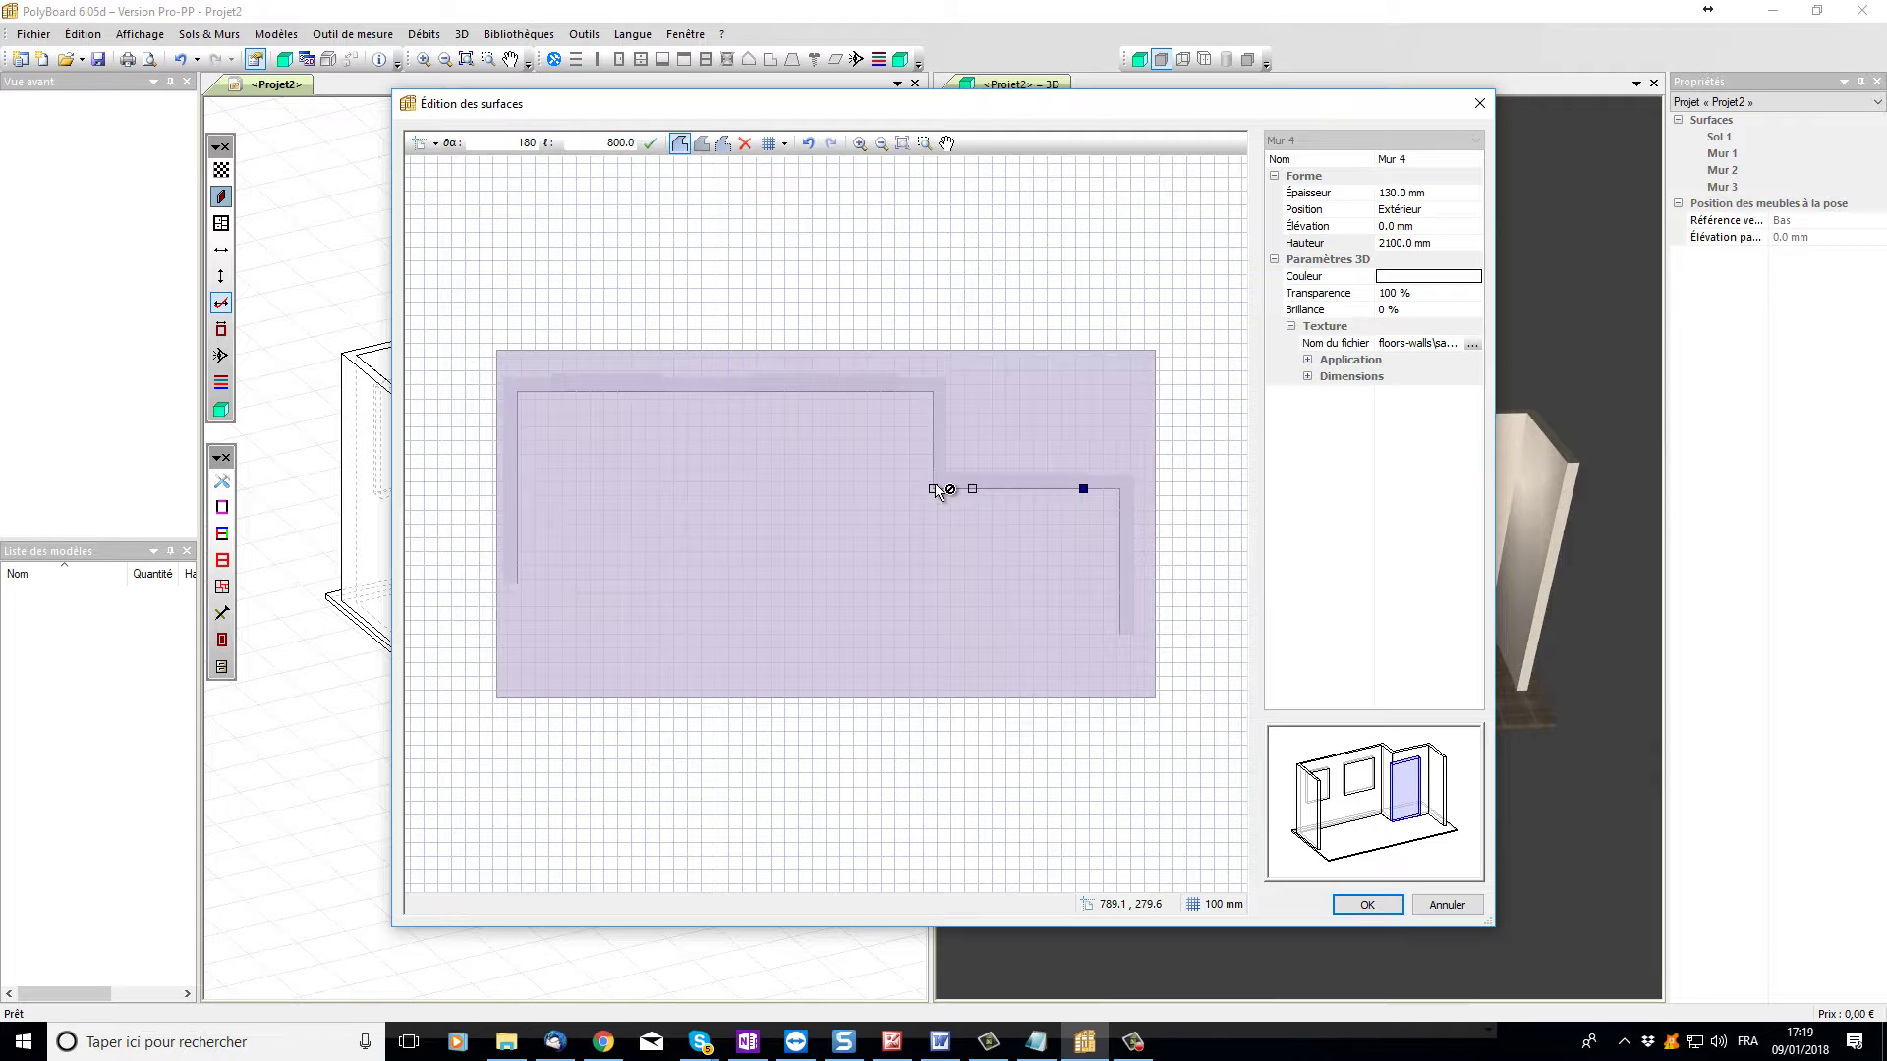
pyautogui.press('Return')
pyautogui.click(1367, 904)
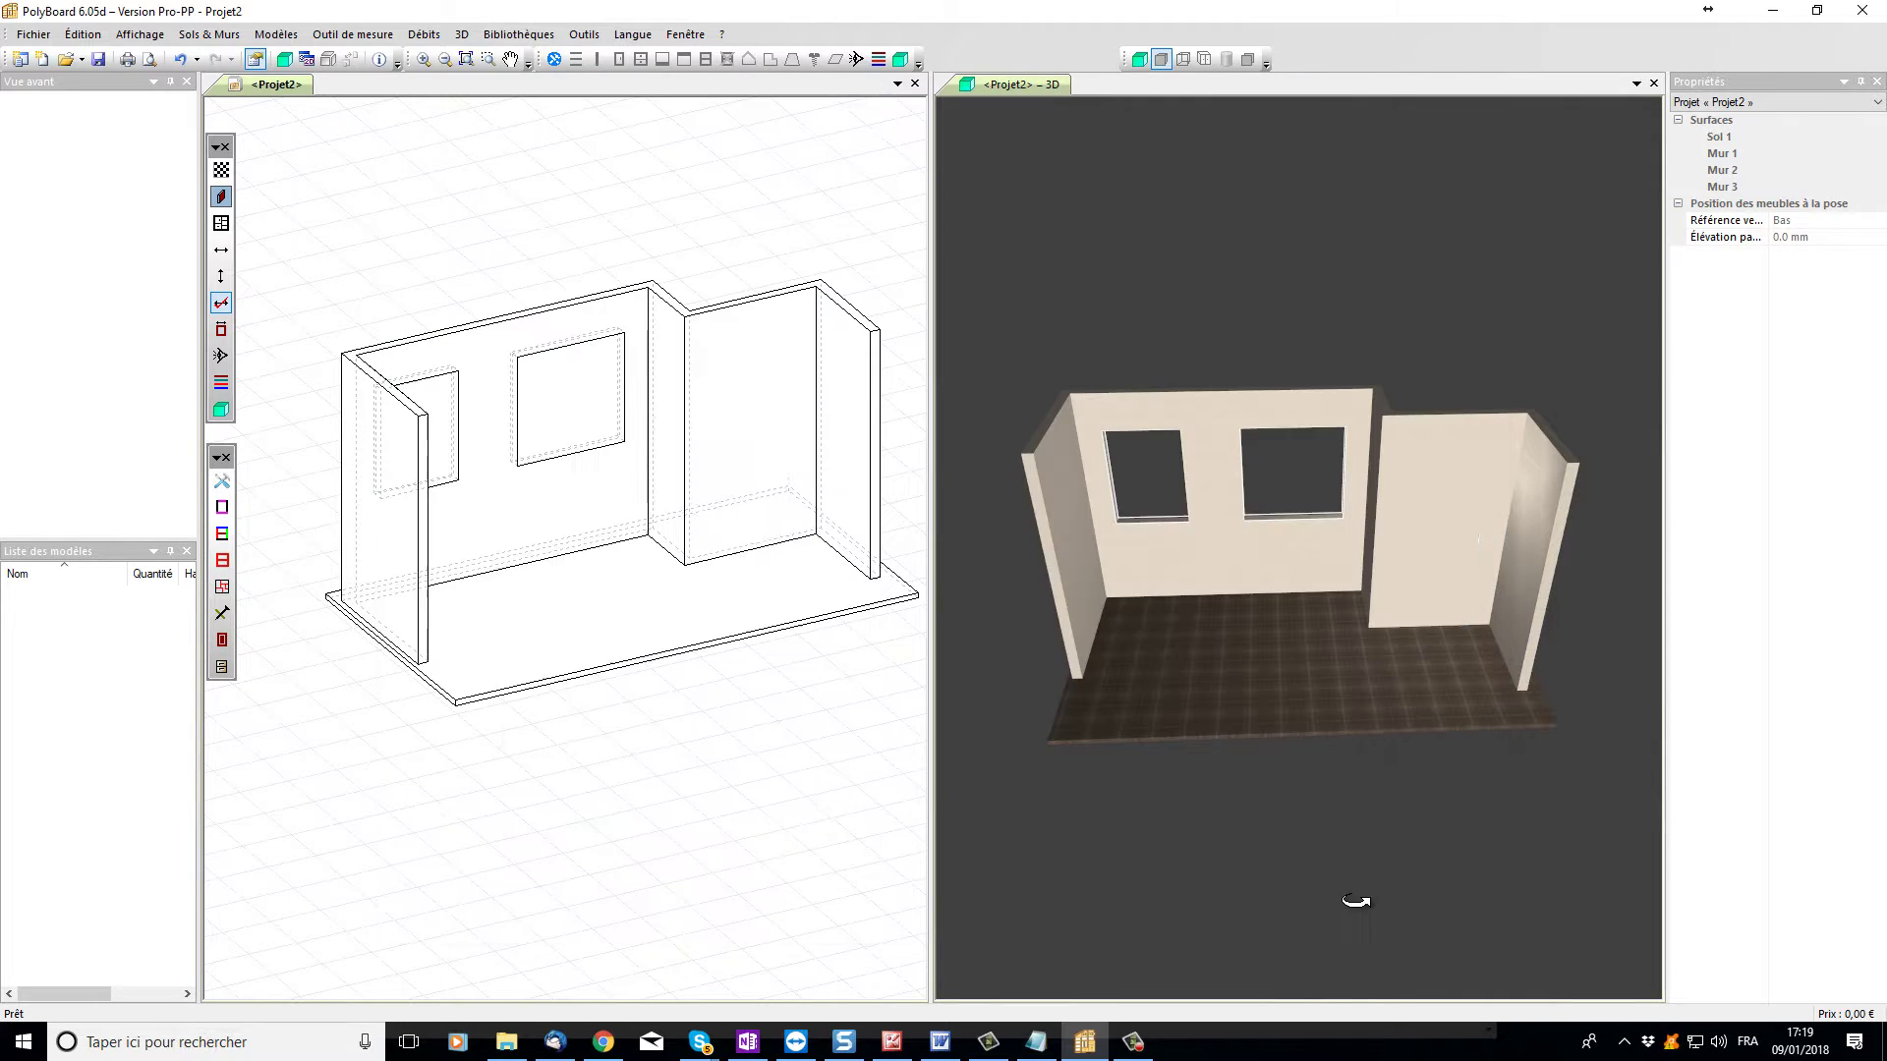